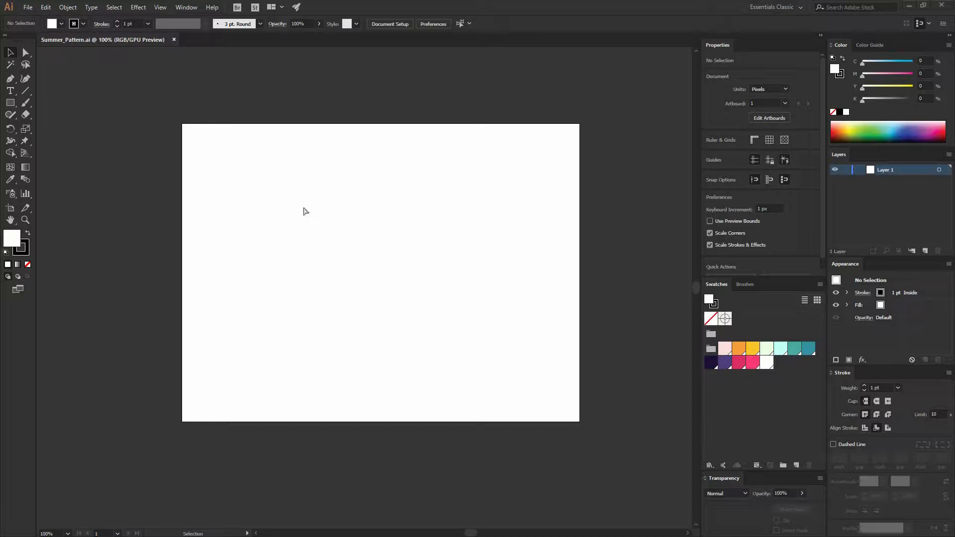
Examine the blank artboard and its size settings
{"action": "key", "text": "a"}
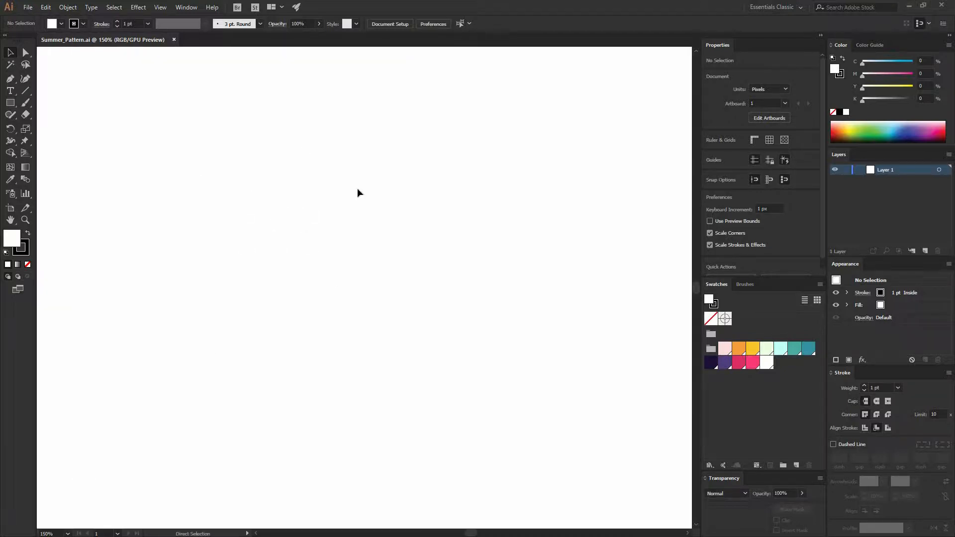
{"action": "key", "text": "ctrl+equal"}
{"action": "scroll", "coordinate": [389, 255], "scroll_direction": "left", "scroll_amount": 3, "text": "ctrl"}
{"action": "key", "text": "ctrl+minus"}
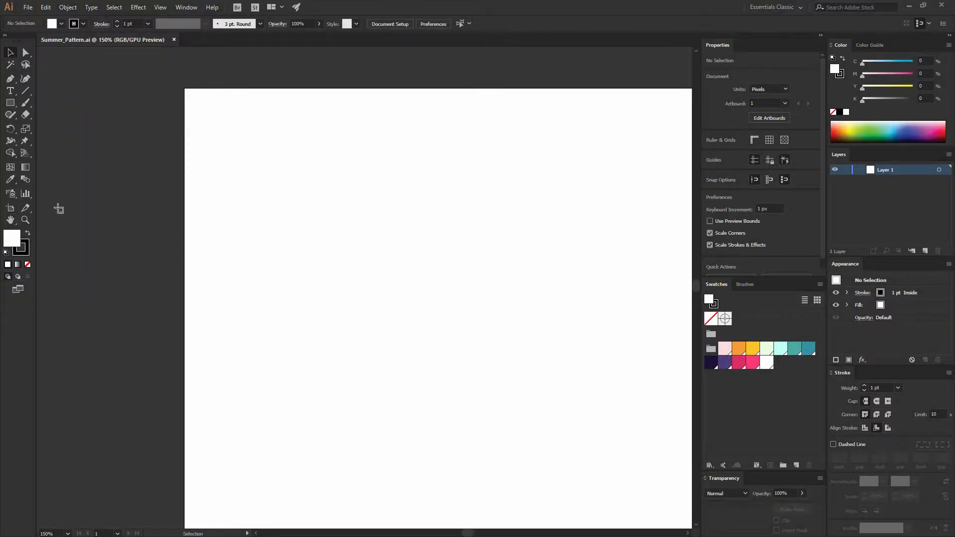
{"action": "key", "text": "shift+o"}
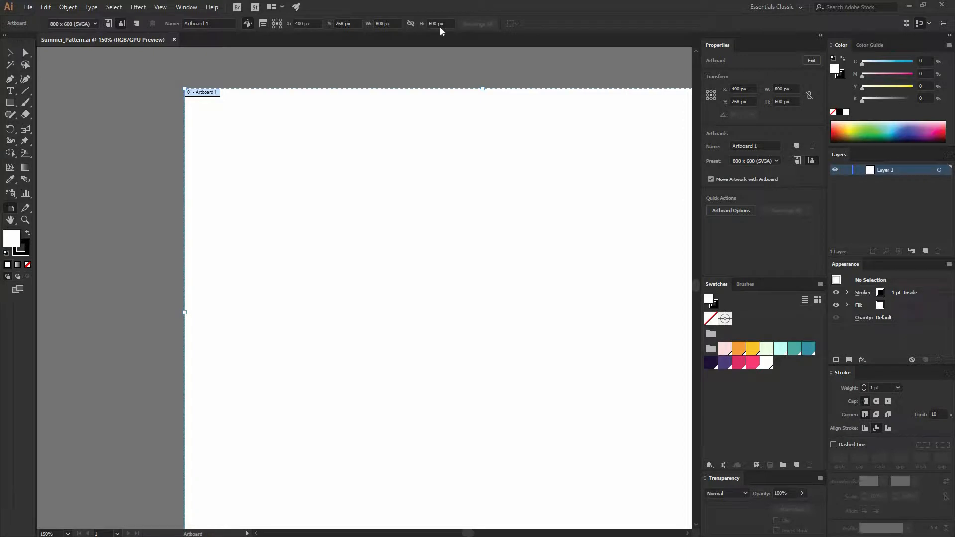
{"action": "key", "text": "Escape"}
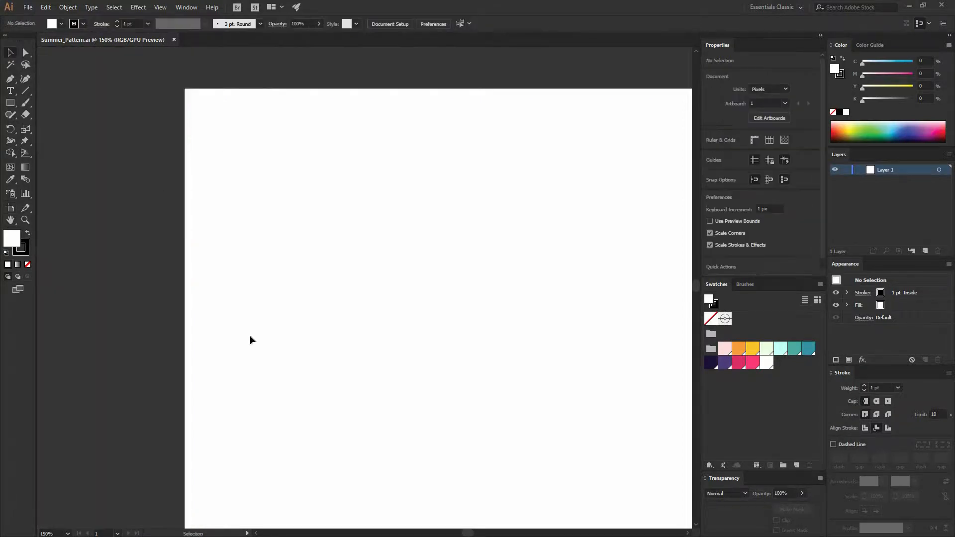
Set the fill to none and detach the shape tools as a floating group over the upper part of the canvas
{"action": "left_click", "coordinate": [27, 265]}
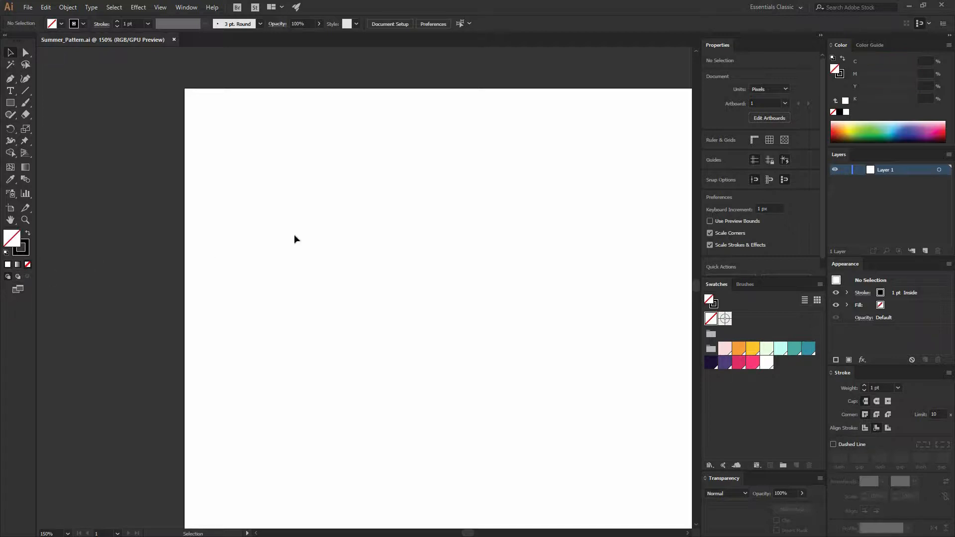
{"action": "key", "text": "ctrl+plus"}
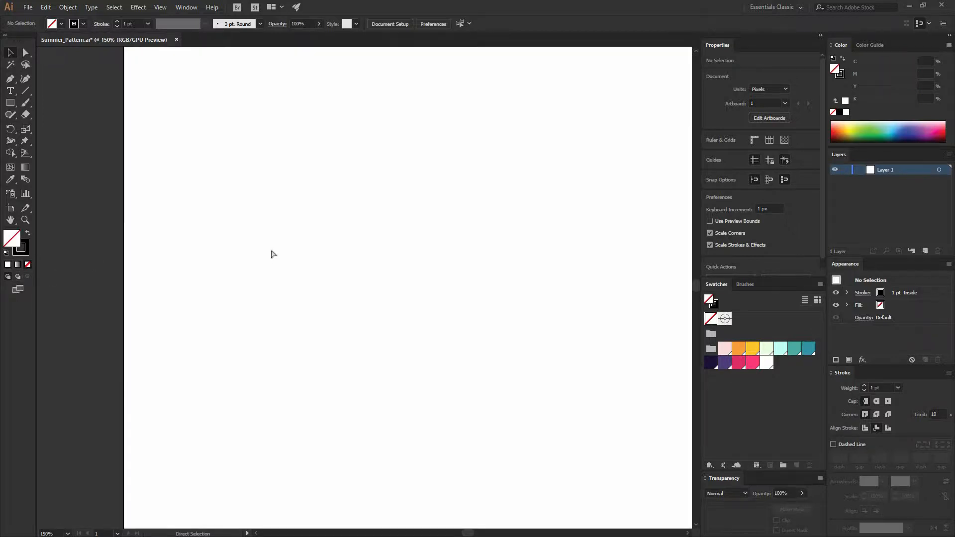
{"action": "key", "text": "ctrl+plus"}
{"action": "key", "text": "ctrl+plus"}
{"action": "left_click", "coordinate": [10, 102]}
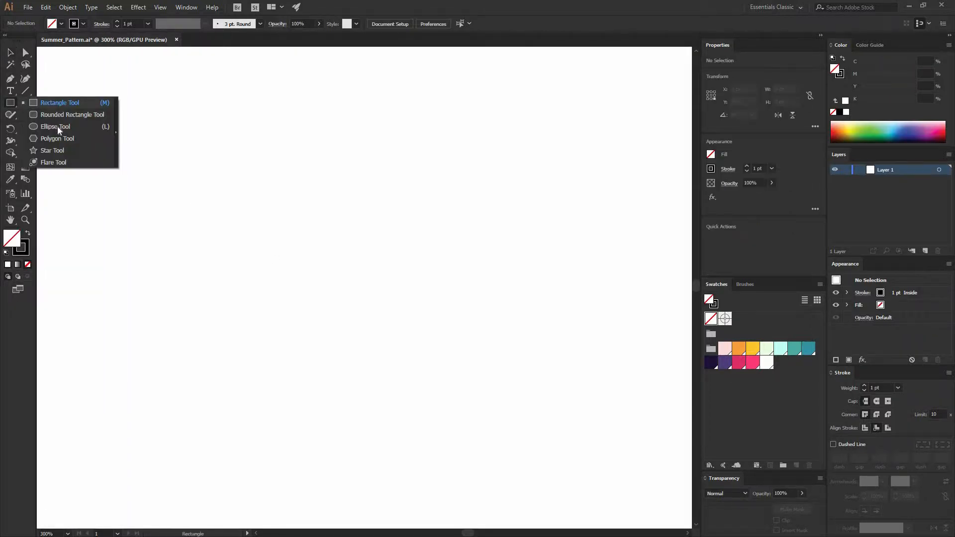
{"action": "left_click", "coordinate": [56, 126]}
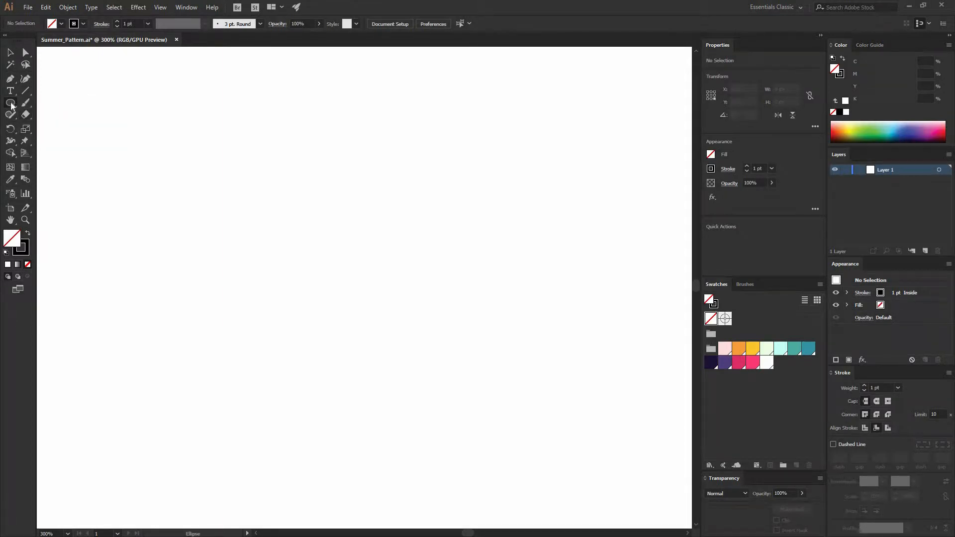
{"action": "left_click", "coordinate": [11, 103]}
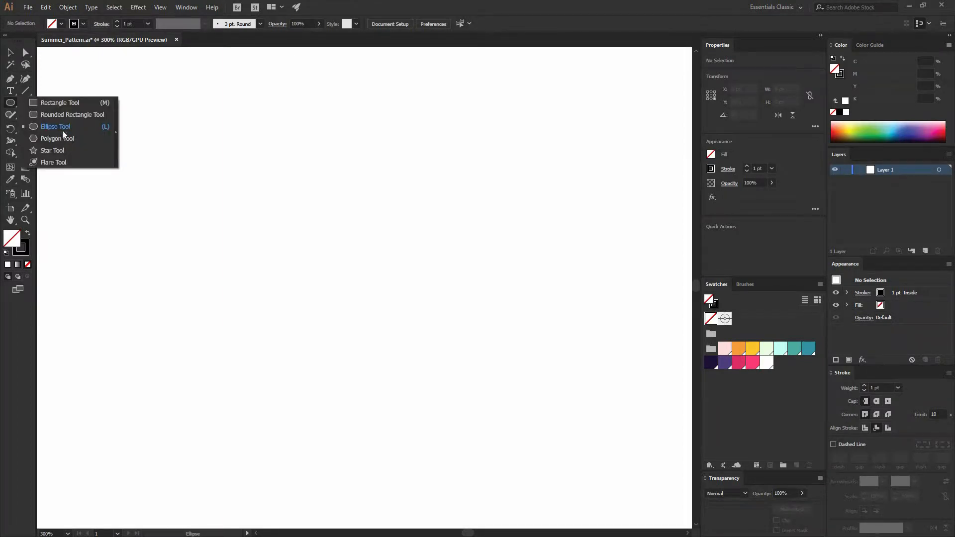
{"action": "left_click", "coordinate": [118, 136]}
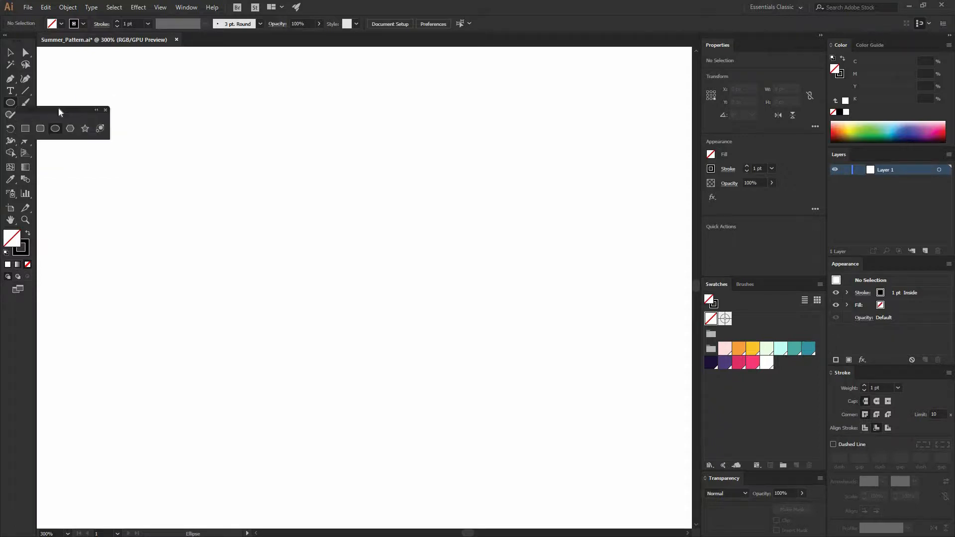
{"action": "left_click_drag", "start_coordinate": [58, 106], "coordinate": [230, 103]}
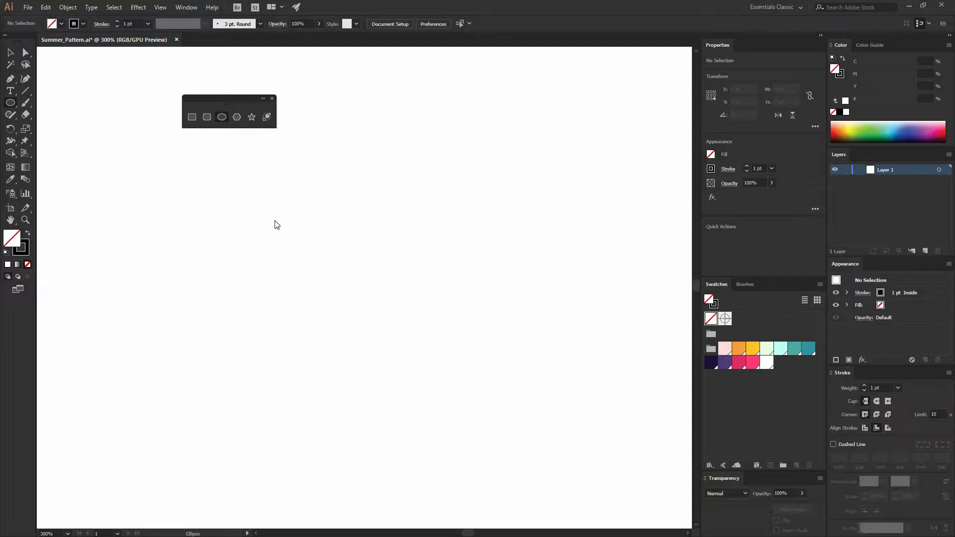
Draw an ellipse 40 px wide and 59 px high on the artboard
{"action": "left_click", "coordinate": [389, 189]}
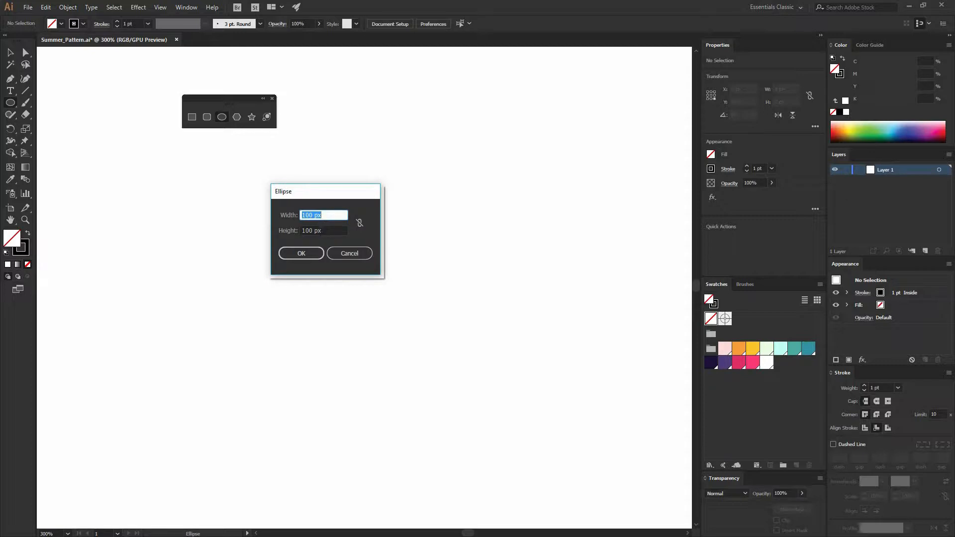
{"action": "type", "text": "40"}
{"action": "key", "text": "Tab"}
{"action": "type", "text": "5"}
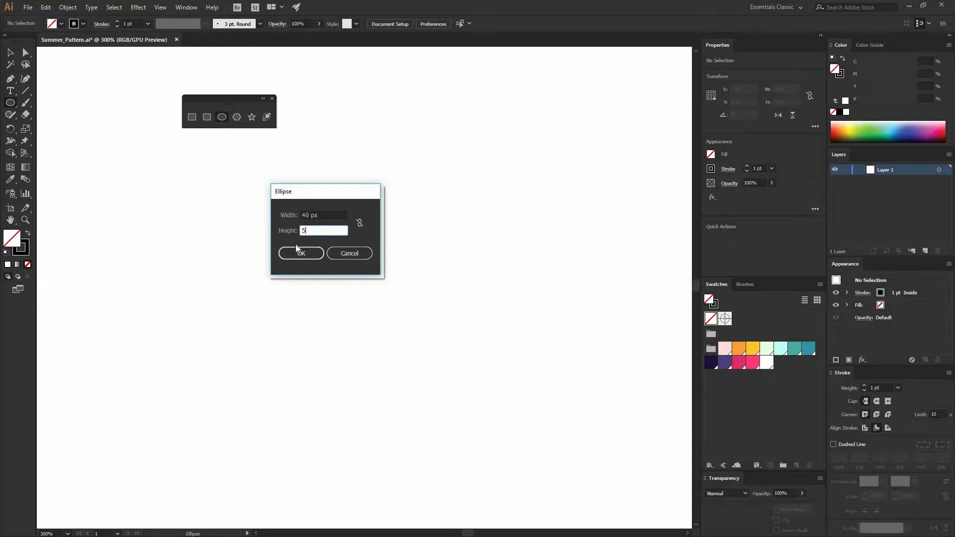
{"action": "type", "text": "9"}
{"action": "left_click", "coordinate": [312, 253]}
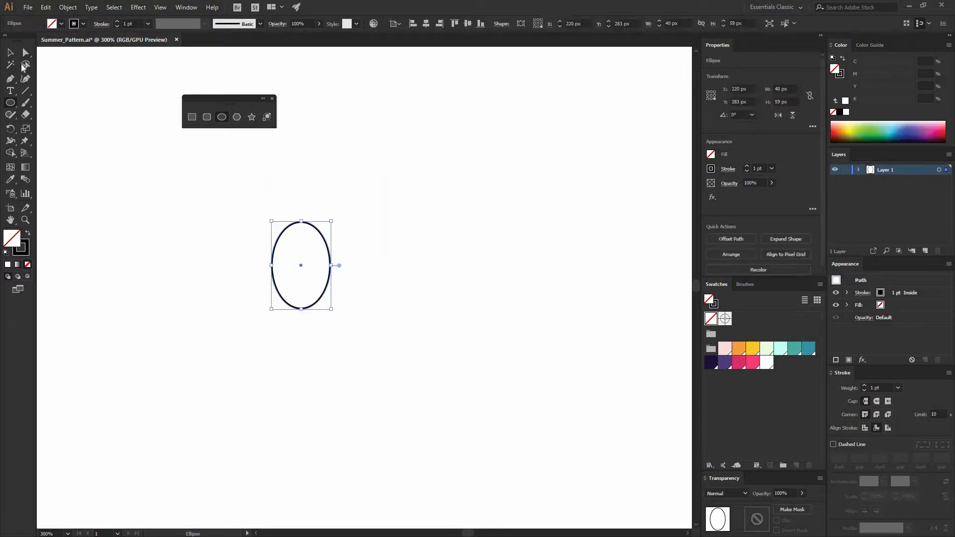
Rotate the ellipse to 270° so that its long axis lies horizontally
{"action": "key", "text": "v"}
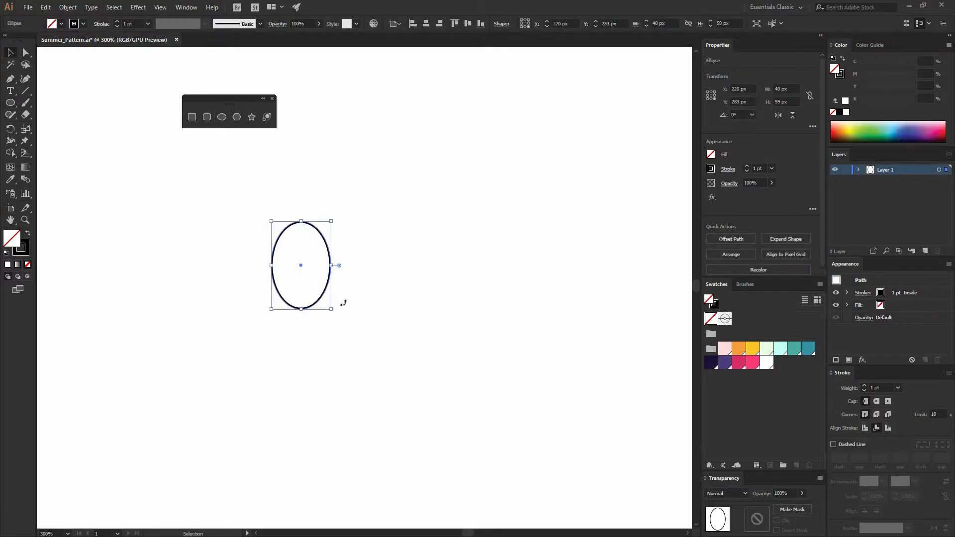
{"action": "left_click_drag", "start_coordinate": [342, 301], "coordinate": [303, 257]}
{"action": "key", "text": "ctrl+z"}
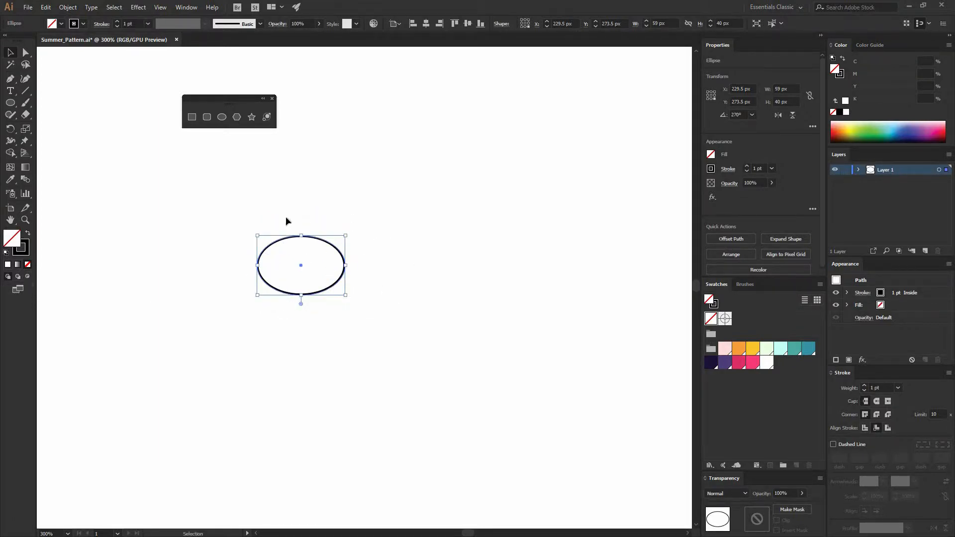
{"action": "left_click", "coordinate": [355, 269]}
Convert the ellipse's left and right anchor points to corners to give it pointed ends
{"action": "key", "text": "a"}
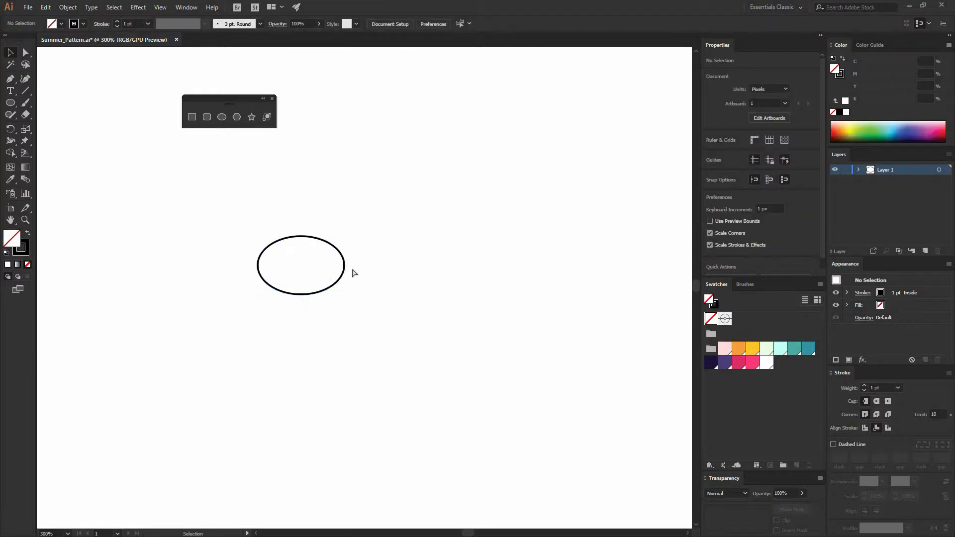
{"action": "left_click_drag", "start_coordinate": [365, 272], "coordinate": [250, 266]}
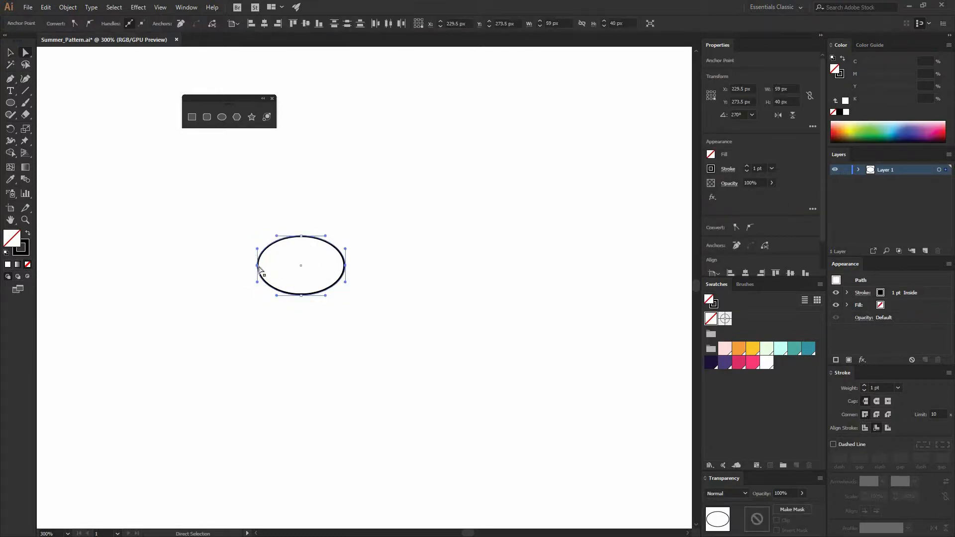
{"action": "left_click", "coordinate": [215, 254]}
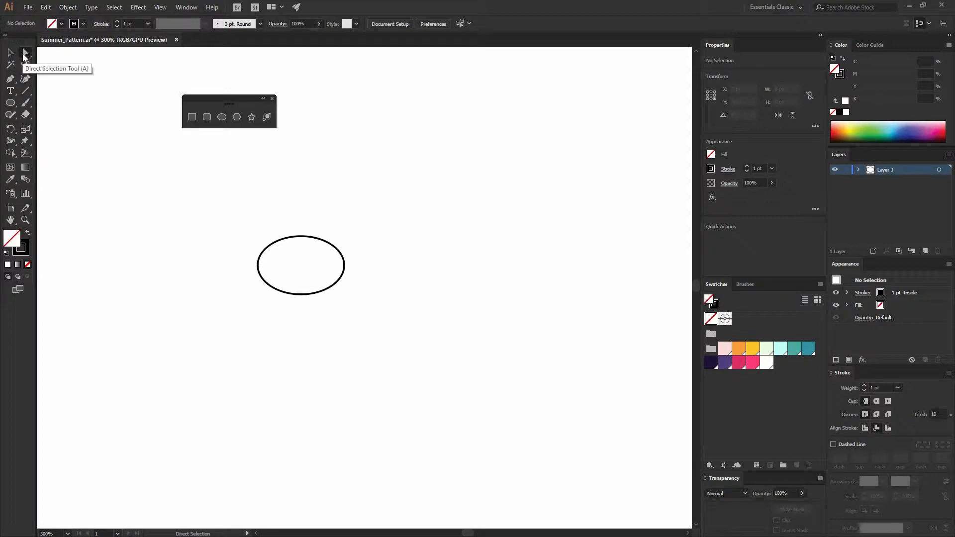
{"action": "left_click_drag", "start_coordinate": [241, 259], "coordinate": [361, 277]}
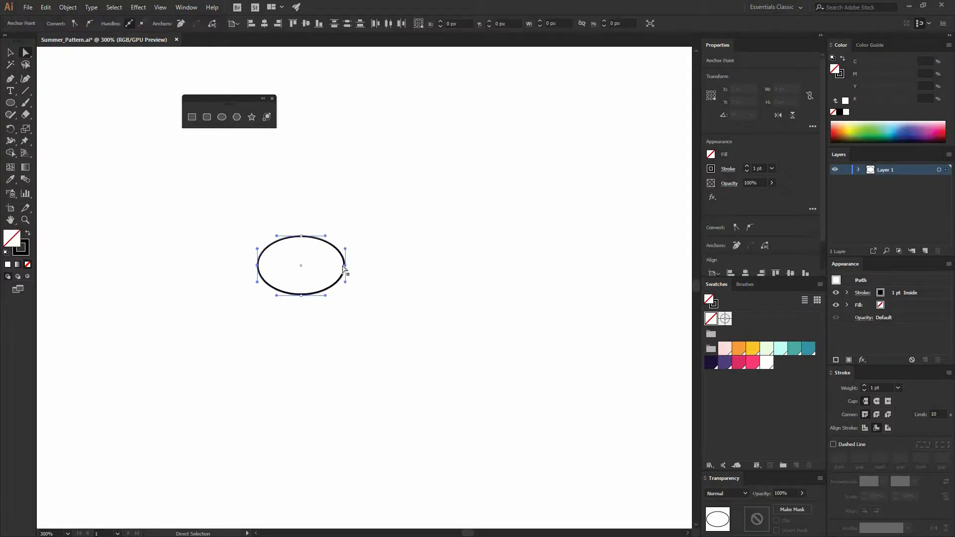
{"action": "left_click", "coordinate": [71, 23]}
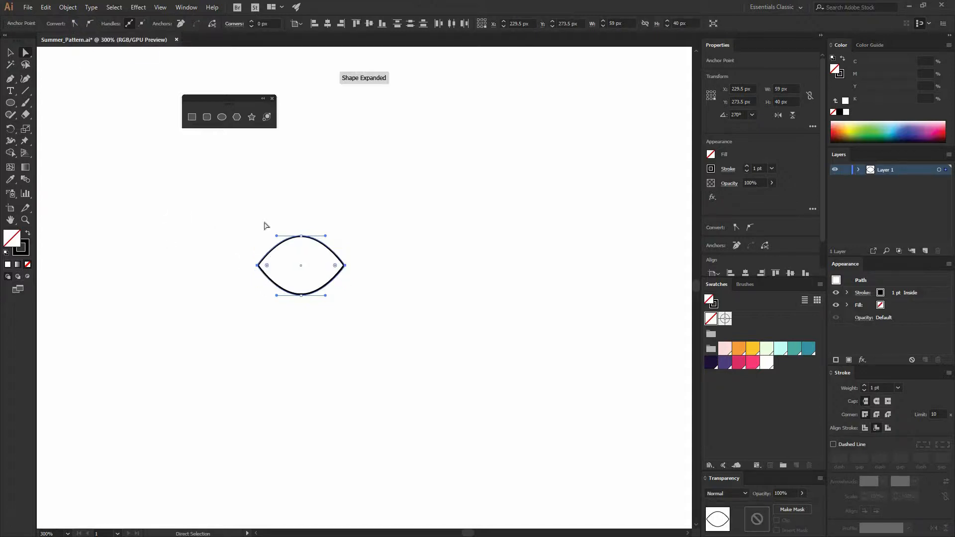
{"action": "left_click", "coordinate": [305, 184]}
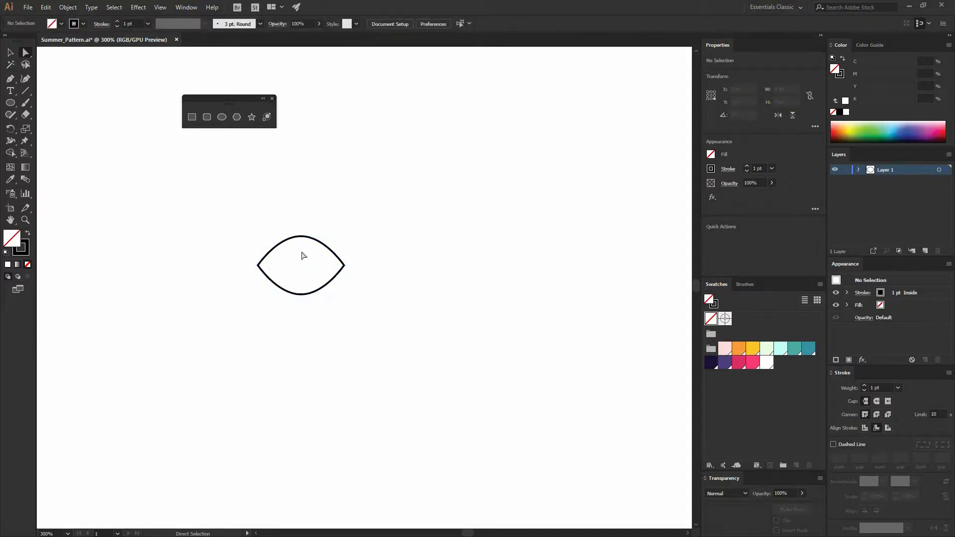
Draw a 25 by 25 px circle just above the right tip of the pointed shape
{"action": "left_click", "coordinate": [221, 118]}
{"action": "left_click", "coordinate": [340, 215]}
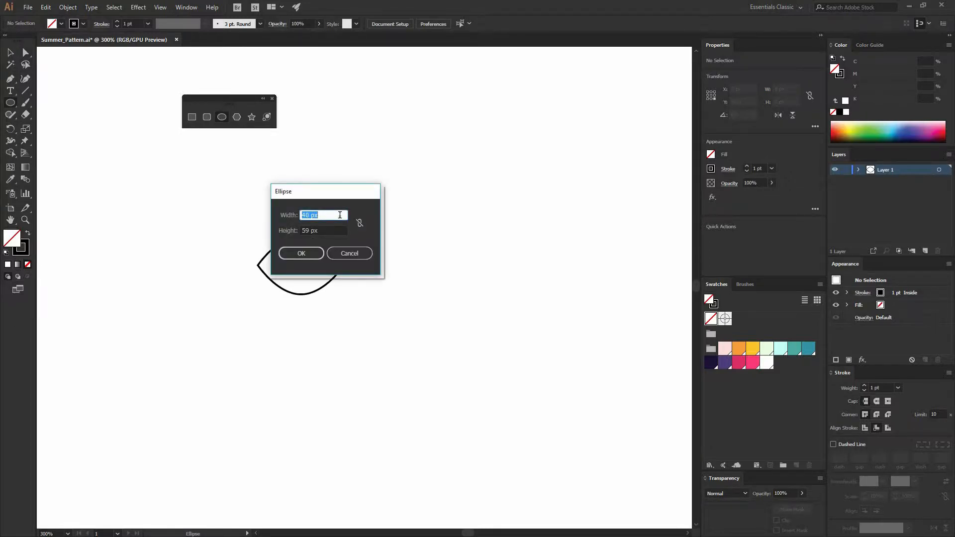
{"action": "type", "text": "25"}
{"action": "key", "text": "Tab"}
{"action": "type", "text": "25"}
{"action": "left_click", "coordinate": [301, 254]}
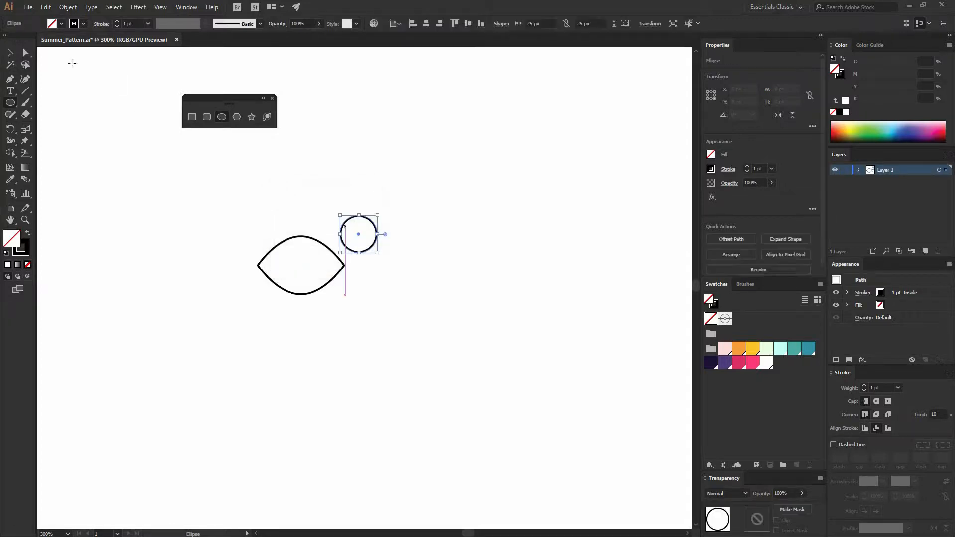
{"action": "left_click", "coordinate": [10, 52]}
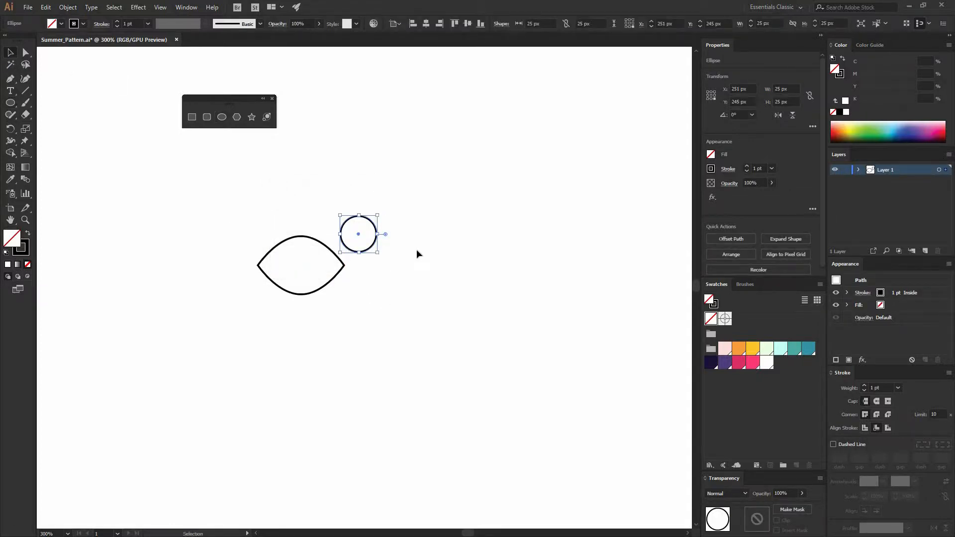
{"action": "left_click", "coordinate": [383, 251]}
Try cutting a pie wedge out of the circle's upper-right part, and undo it
{"action": "key", "text": "ctrl+plus"}
{"action": "key", "text": "ctrl+plus"}
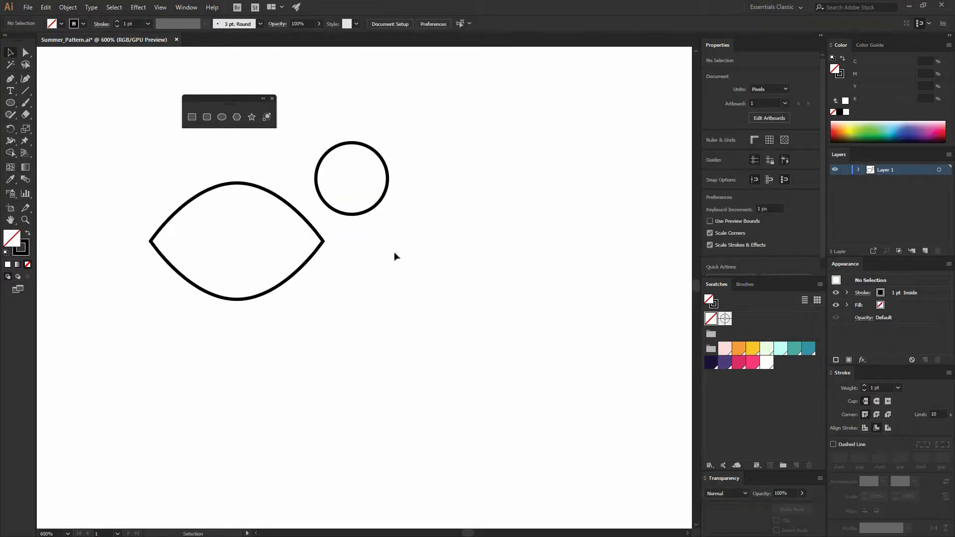
{"action": "left_click_drag", "start_coordinate": [370, 165], "coordinate": [408, 227]}
{"action": "left_click", "coordinate": [416, 215]}
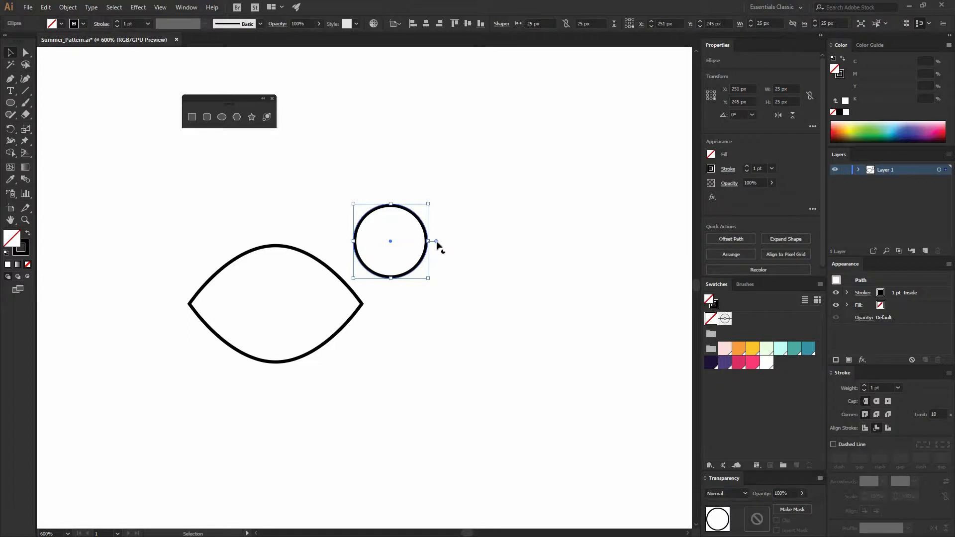
{"action": "left_click_drag", "start_coordinate": [424, 219], "coordinate": [406, 206]}
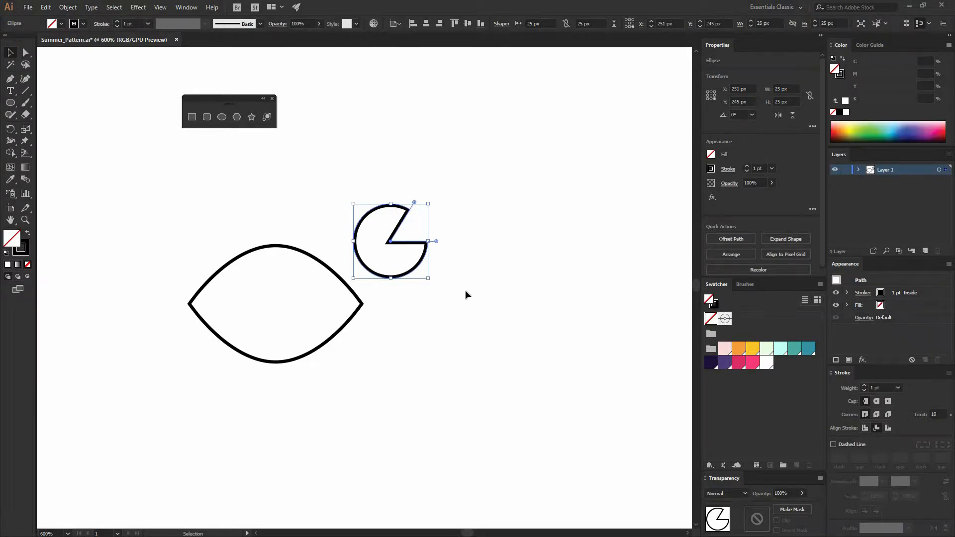
{"action": "left_click", "coordinate": [434, 234]}
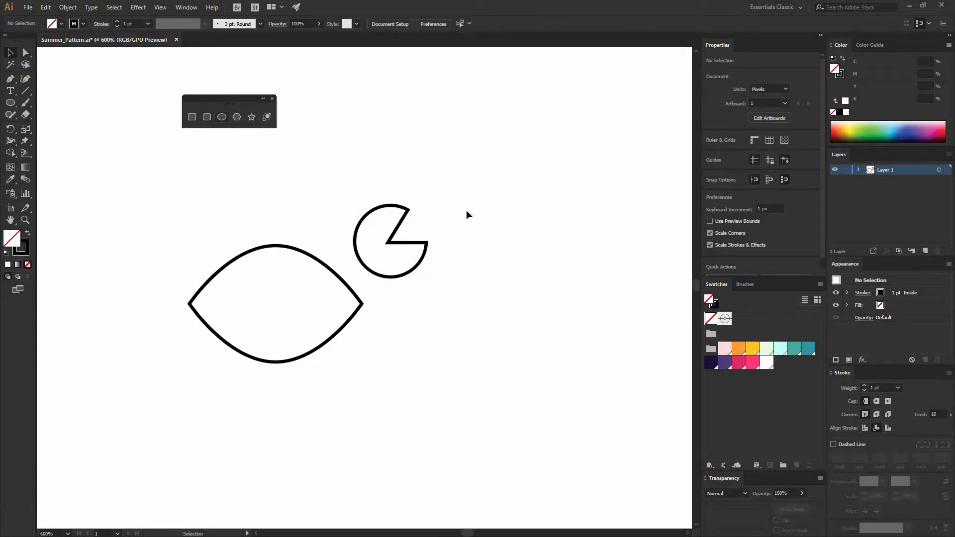
{"action": "key", "text": "ctrl+z"}
{"action": "left_click", "coordinate": [452, 232]}
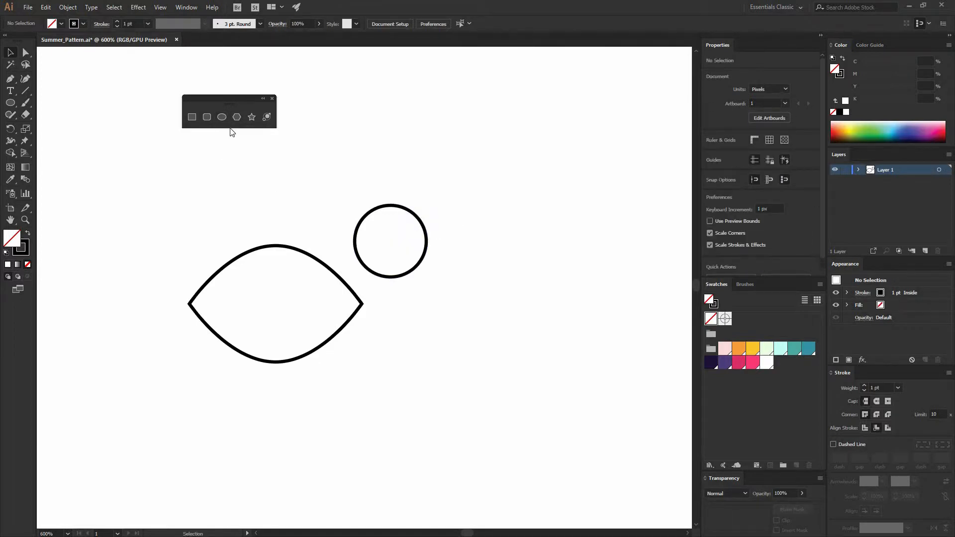
Draw a closed triangle with the Pen tool from the circle's centre past its upper-right edge, with a horizontal side about 18 px long
{"action": "left_click", "coordinate": [10, 80]}
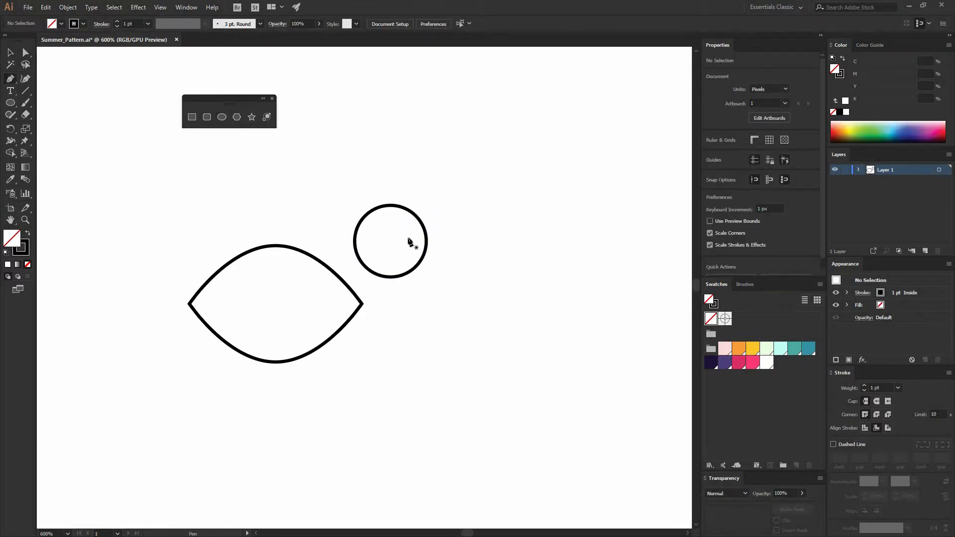
{"action": "left_click", "coordinate": [445, 242]}
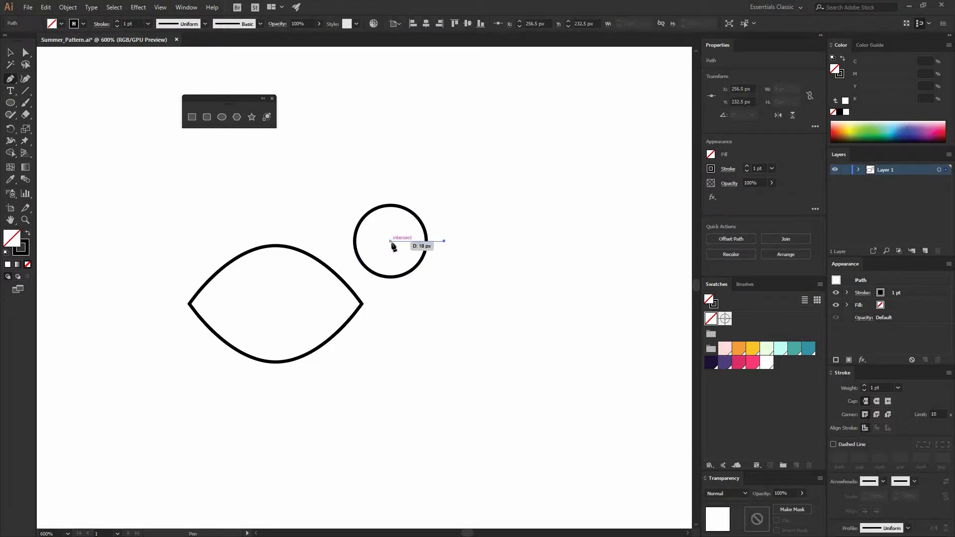
{"action": "left_click", "coordinate": [390, 242]}
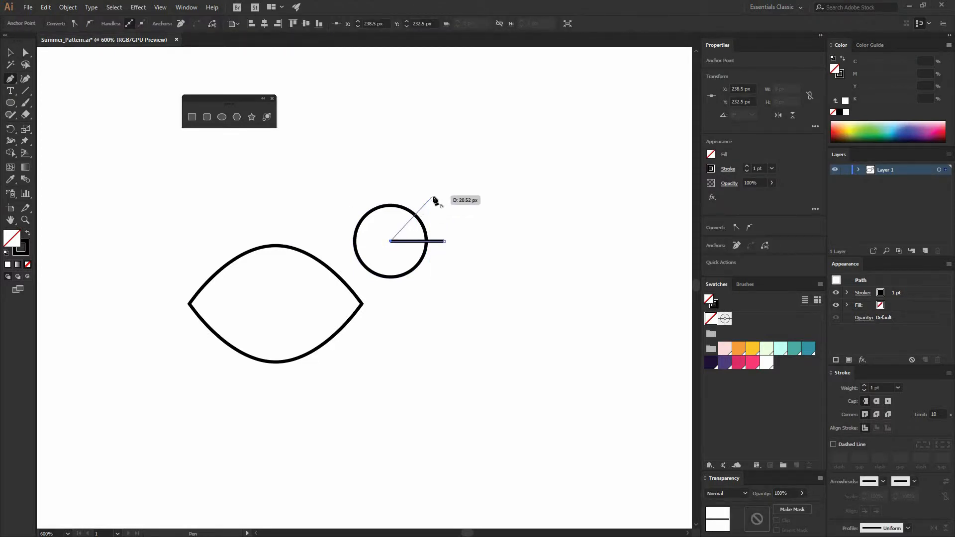
{"action": "left_click", "coordinate": [433, 196]}
{"action": "left_click", "coordinate": [444, 241]}
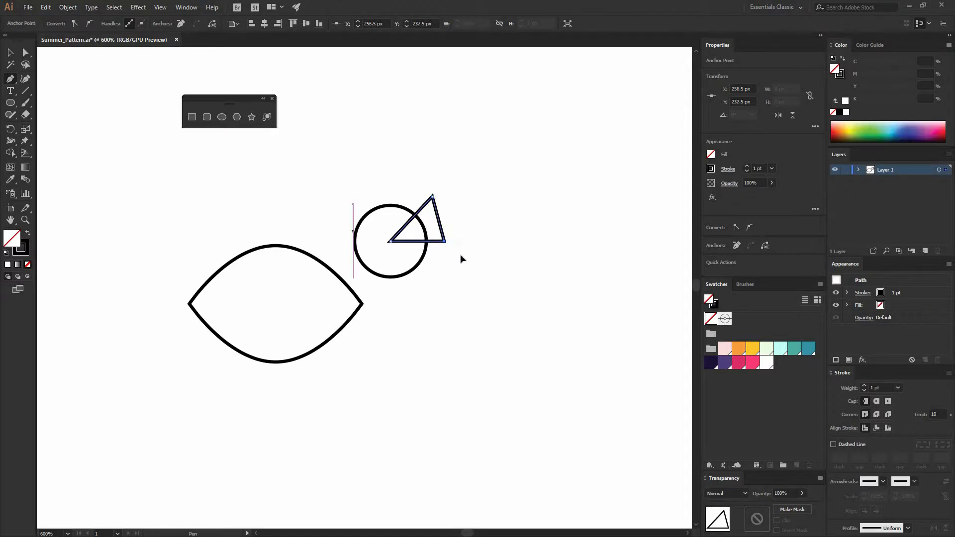
{"action": "key", "text": "v"}
{"action": "left_click", "coordinate": [368, 273]}
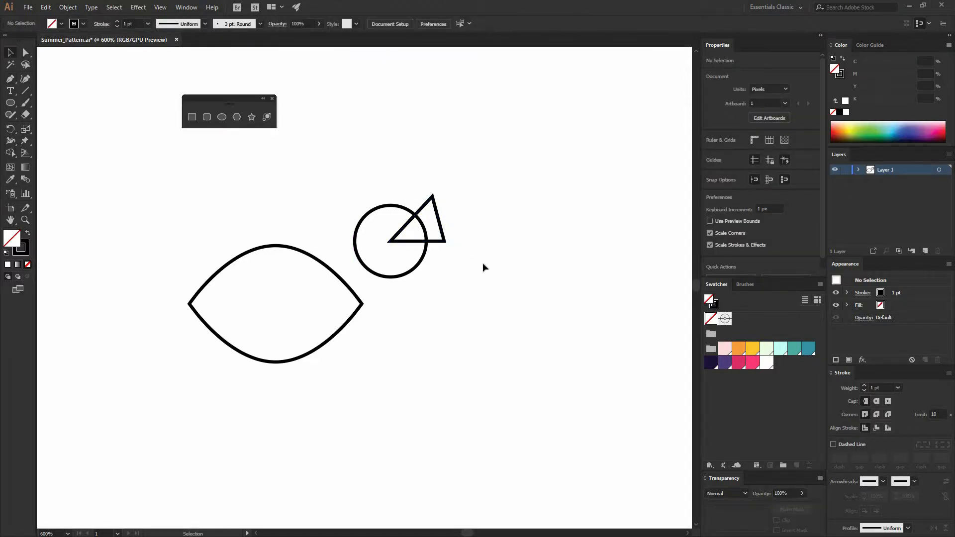
Subtract the triangle from the circle with Pathfinder's Minus Front
{"action": "left_click_drag", "start_coordinate": [455, 268], "coordinate": [351, 189]}
{"action": "left_click", "coordinate": [187, 7]}
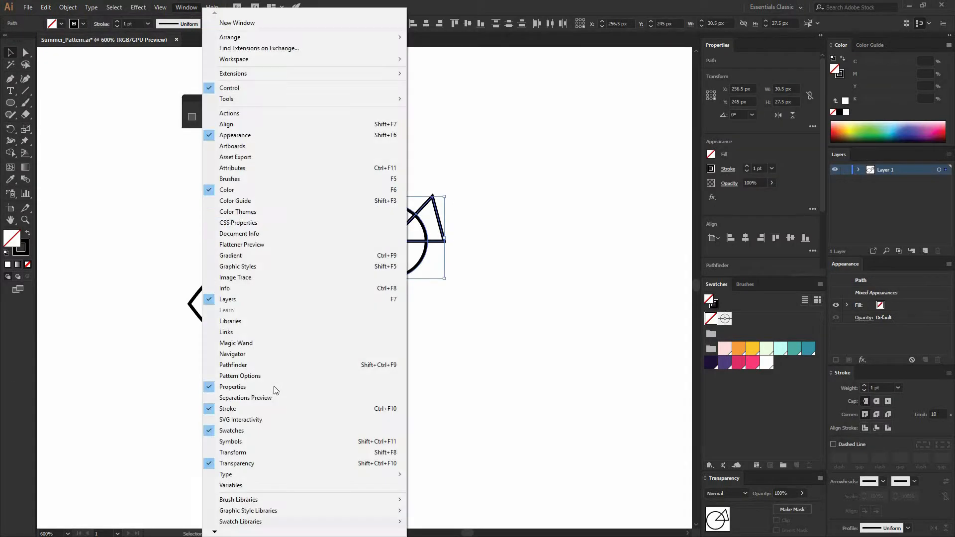
{"action": "left_click", "coordinate": [390, 366]}
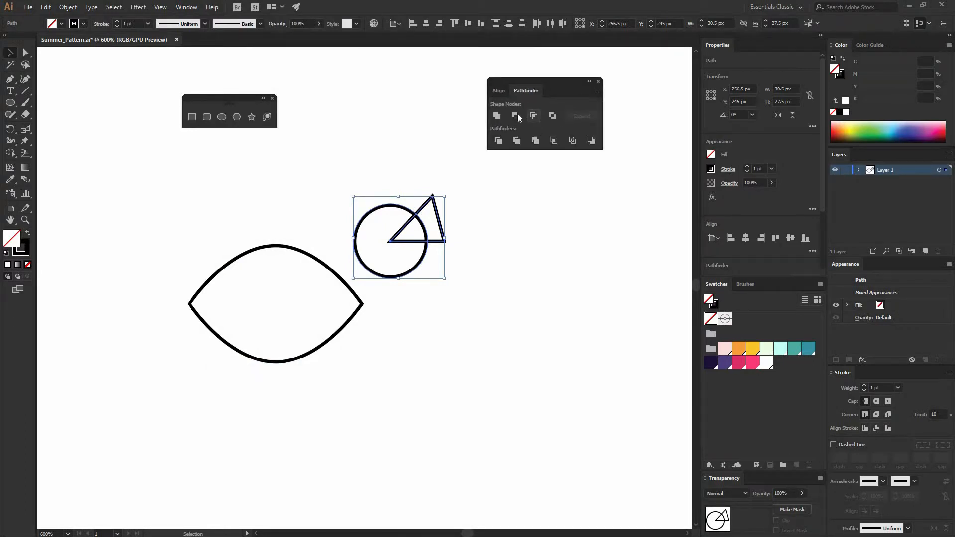
{"action": "left_click", "coordinate": [517, 115]}
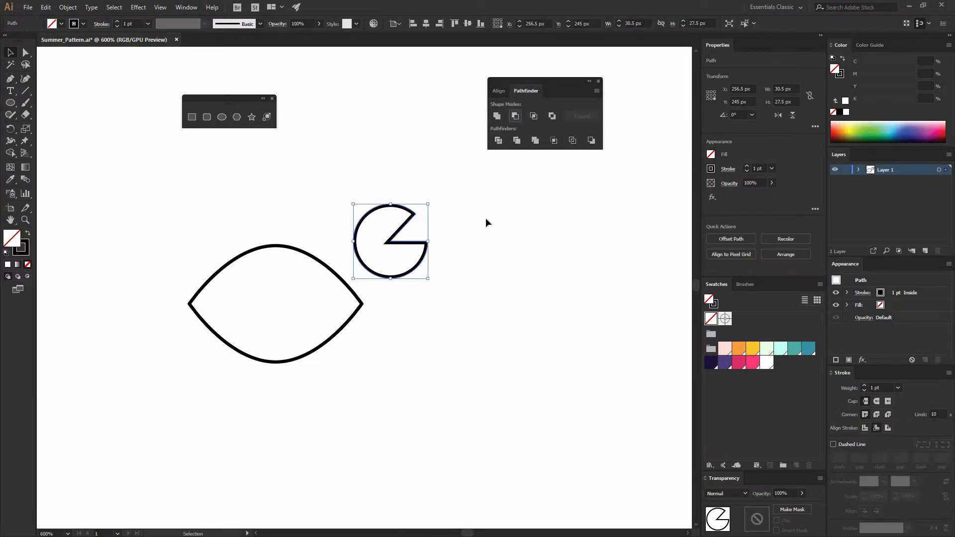
{"action": "left_click", "coordinate": [441, 253]}
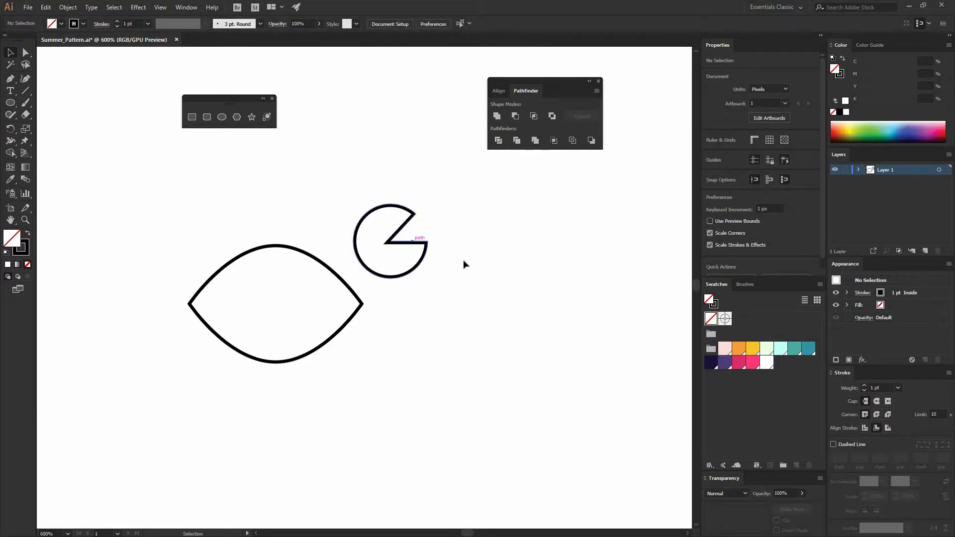
Undo the Minus Front cut and the drawing of the triangle, keeping just the full circle
{"action": "key", "text": "ctrl+z"}
{"action": "key", "text": "ctrl+z"}
{"action": "key", "text": "ctrl+z"}
{"action": "key", "text": "ctrl+z"}
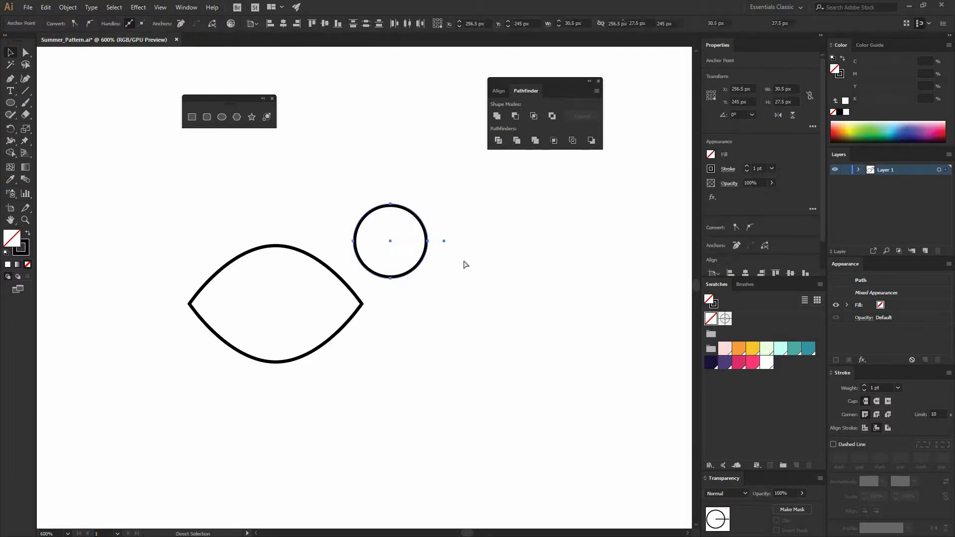
{"action": "key", "text": "ctrl+shift+z"}
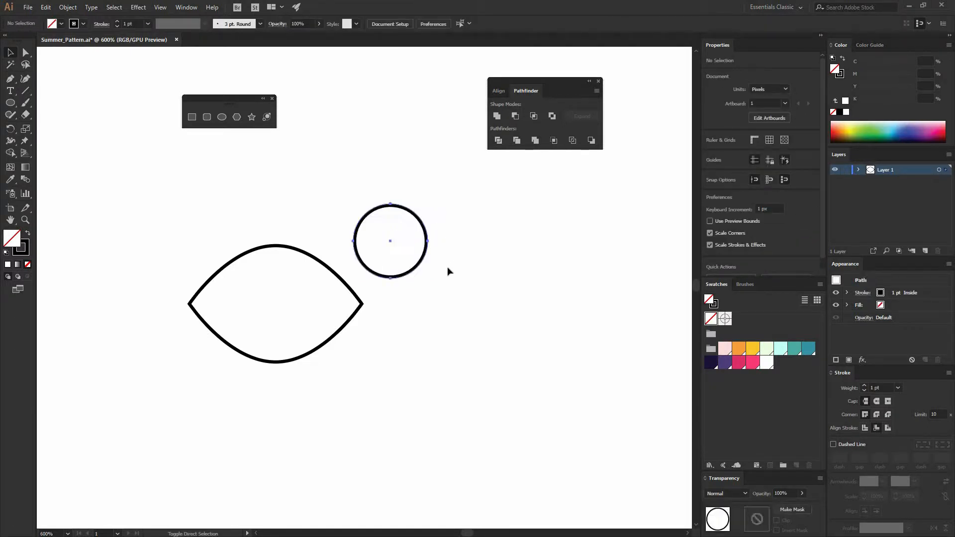
Cut a pie wedge out of the circle's upper-right part, from the horizontal to just right of its top
{"action": "left_click", "coordinate": [446, 244]}
{"action": "left_click", "coordinate": [428, 245]}
{"action": "left_click_drag", "start_coordinate": [436, 241], "coordinate": [414, 196]}
{"action": "left_click", "coordinate": [363, 283]}
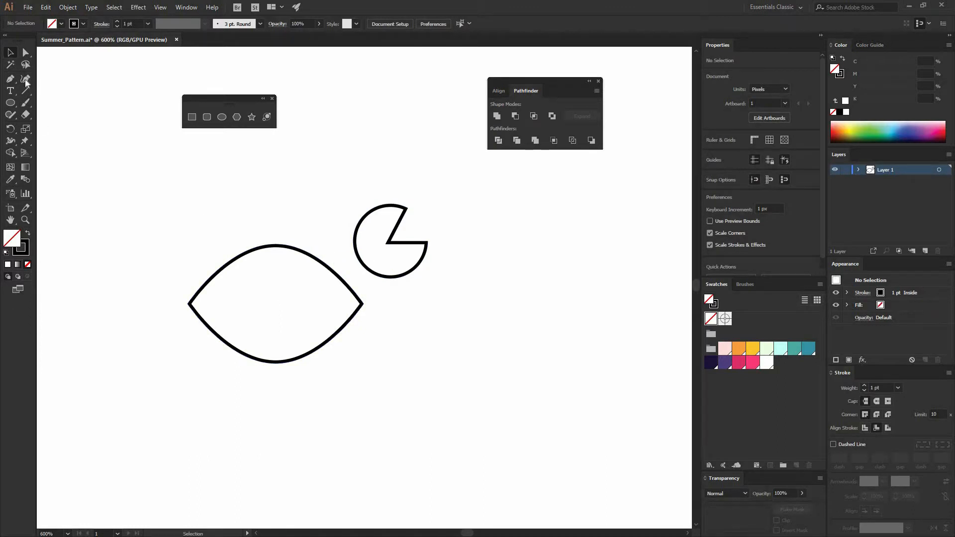
Draw an open curved arm about 18 px long with the Pen tool, from inside the body's upper-right edge into the notched circle
{"action": "left_click", "coordinate": [9, 82]}
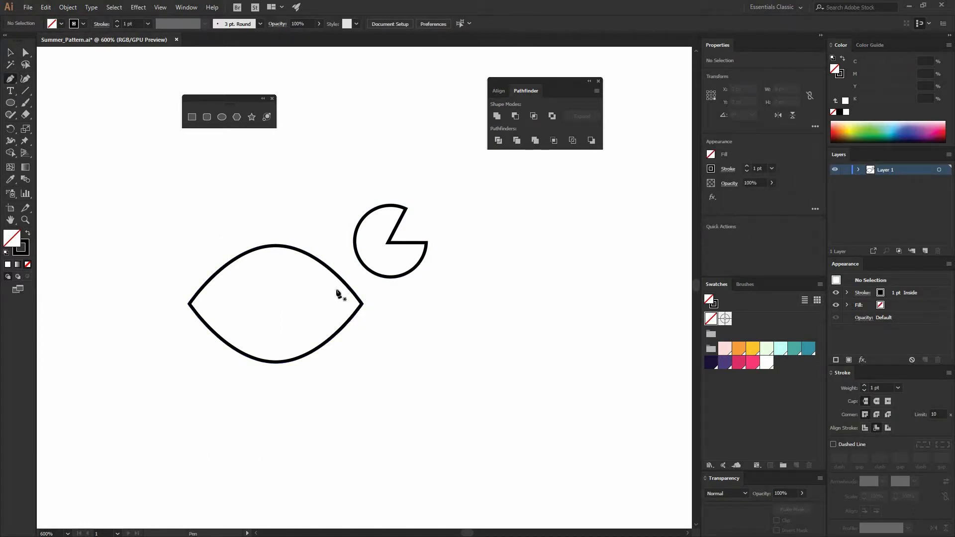
{"action": "left_click", "coordinate": [372, 257]}
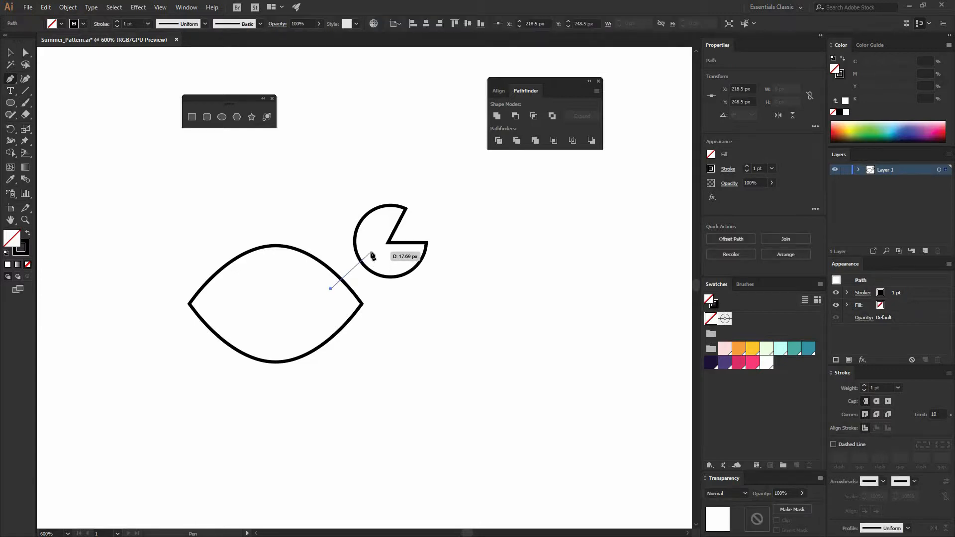
{"action": "left_click_drag", "start_coordinate": [370, 254], "coordinate": [385, 217]}
{"action": "key", "text": "v"}
{"action": "left_click", "coordinate": [408, 305]}
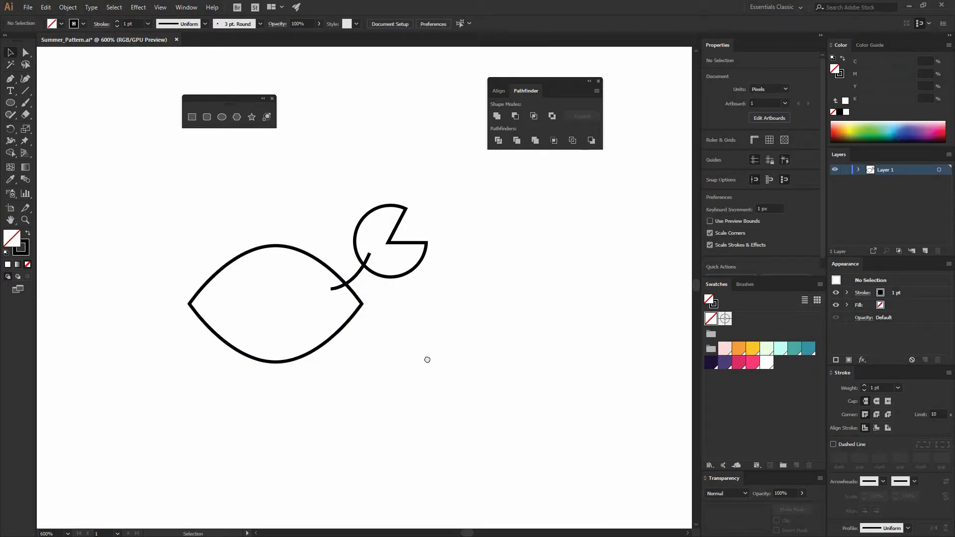
Draw a curved leg about 11 px tall across the body's lower-right edge, ending level with the body's lowest point
{"action": "left_click_drag", "start_coordinate": [426, 360], "coordinate": [492, 350]}
{"action": "key", "text": "p"}
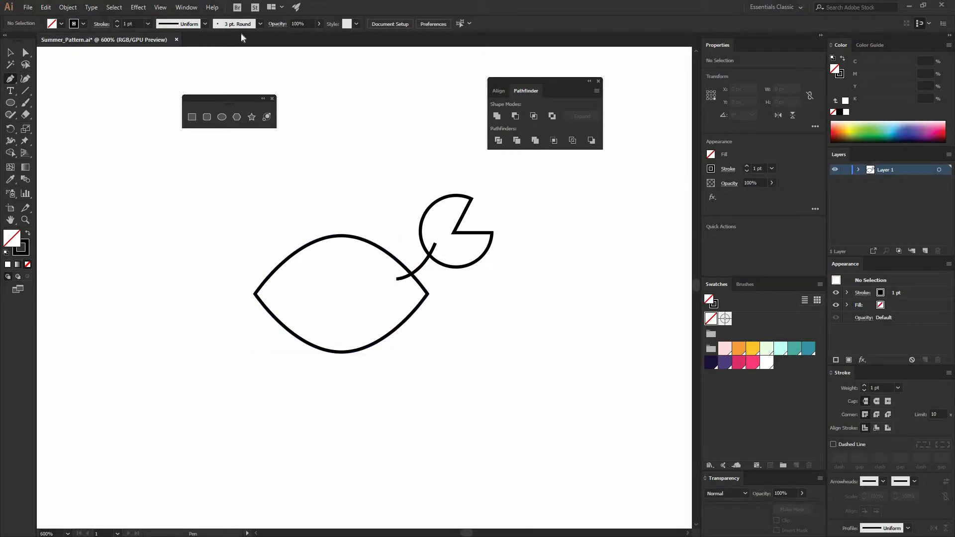
{"action": "left_click", "coordinate": [160, 7]}
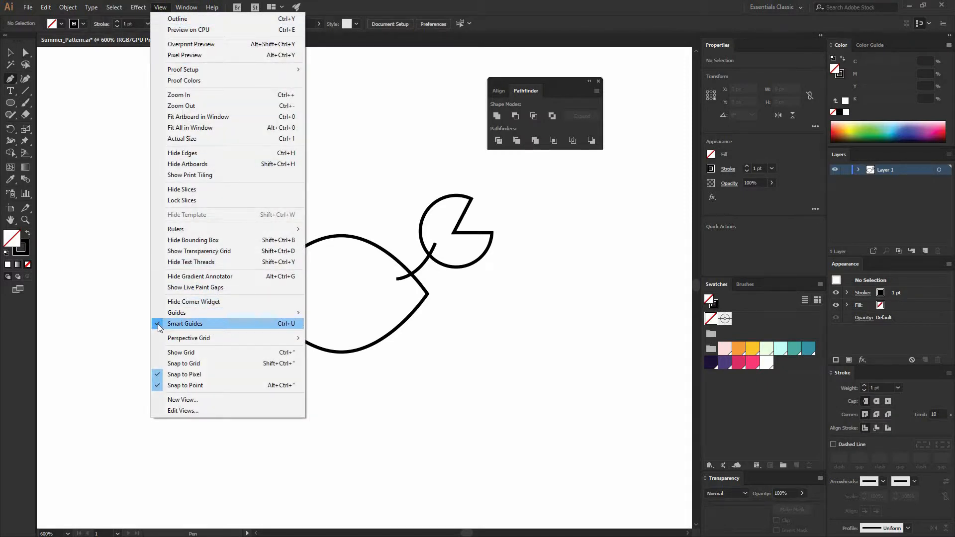
{"action": "left_click", "coordinate": [386, 356]}
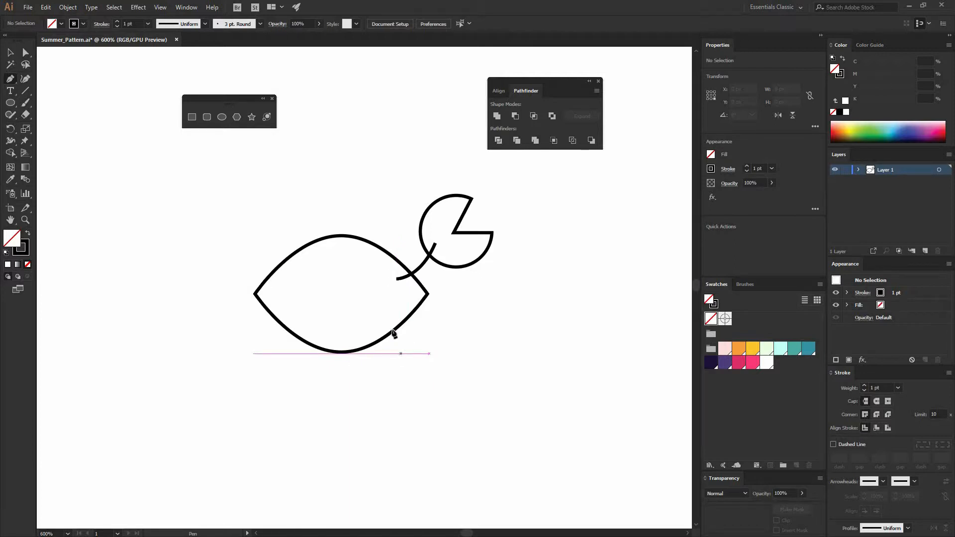
{"action": "left_click", "coordinate": [402, 354]}
{"action": "left_click_drag", "start_coordinate": [388, 321], "coordinate": [372, 303]}
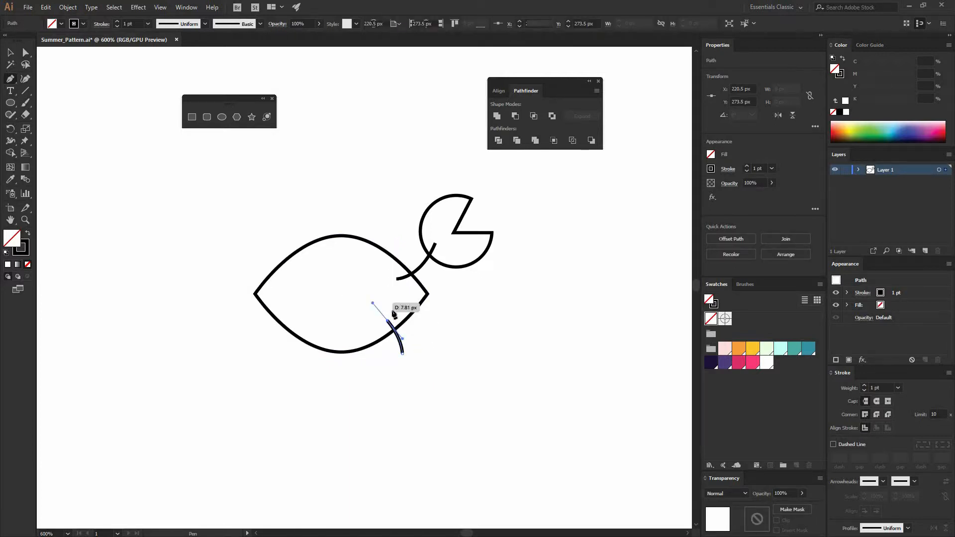
{"action": "key", "text": "Escape"}
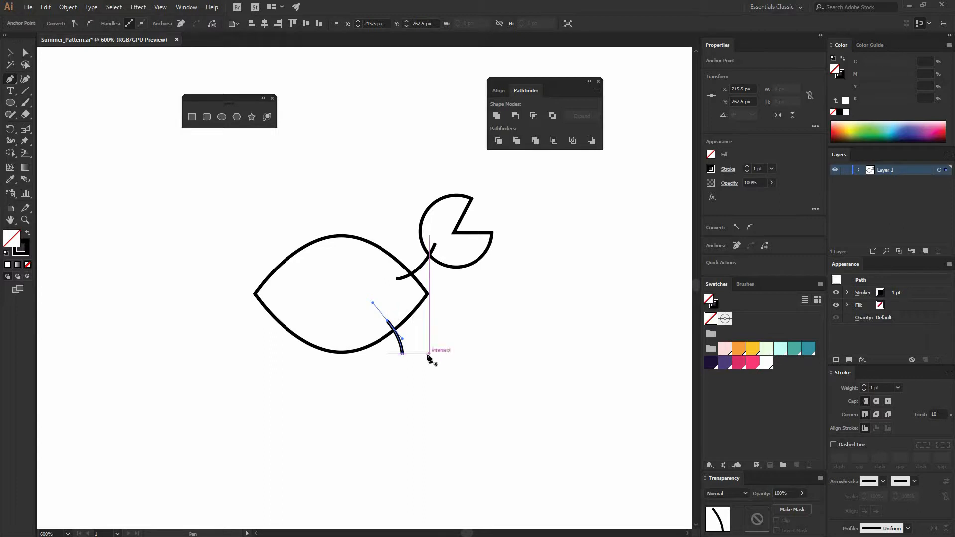
Draw a second curved leg about 17 px tall just right of the first, with its foot at the same level
{"action": "left_click", "coordinate": [427, 354]}
{"action": "key", "text": "ctrl+z"}
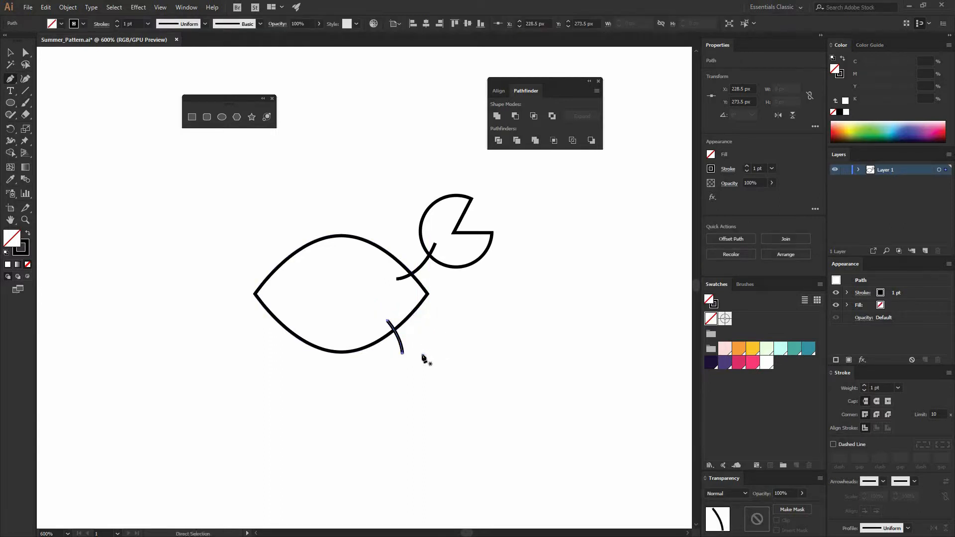
{"action": "left_click", "coordinate": [424, 354]}
{"action": "left_click_drag", "start_coordinate": [403, 306], "coordinate": [377, 290]}
{"action": "key", "text": "ctrl+z"}
{"action": "left_click_drag", "start_coordinate": [380, 285], "coordinate": [379, 285]}
{"action": "key", "text": "c"}
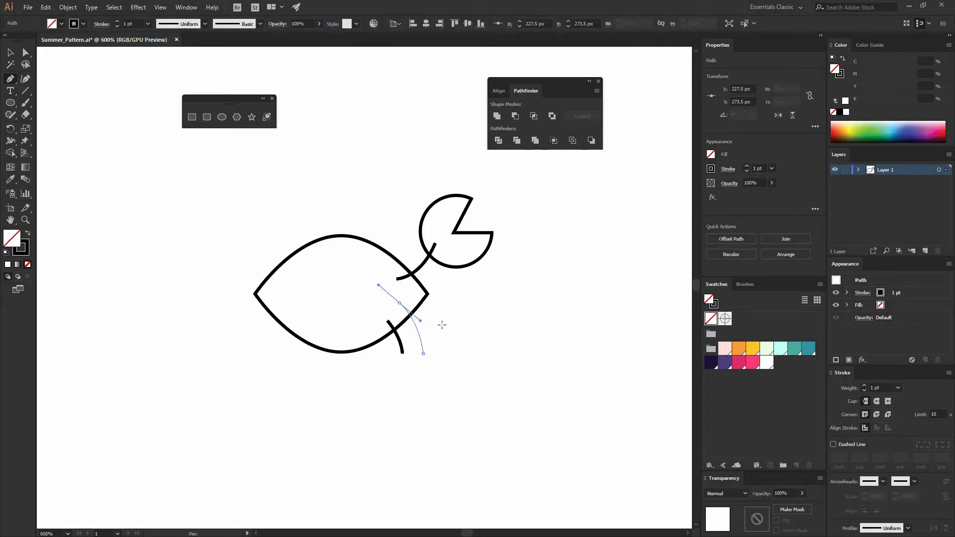
{"action": "left_click", "coordinate": [536, 300]}
{"action": "key", "text": "Return"}
{"action": "key", "text": "v"}
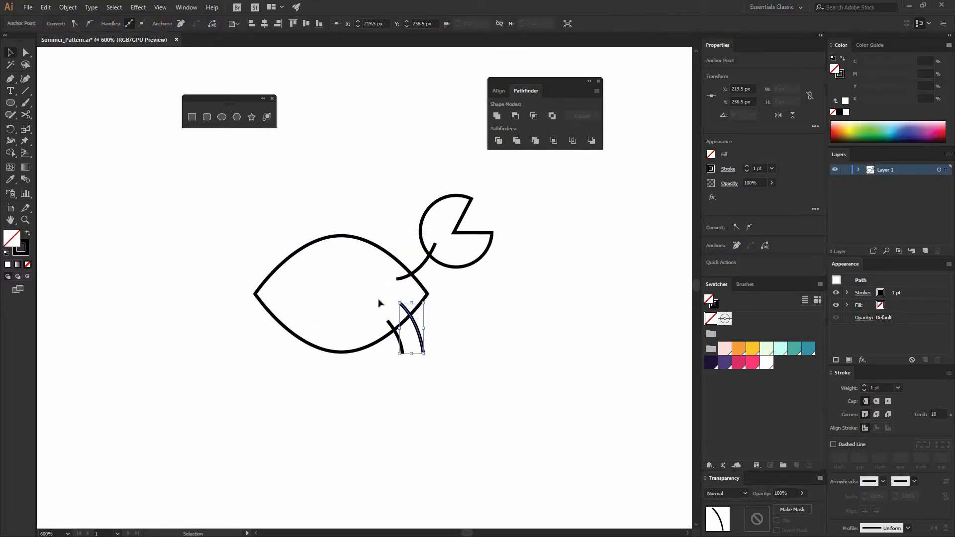
{"action": "left_click", "coordinate": [379, 299]}
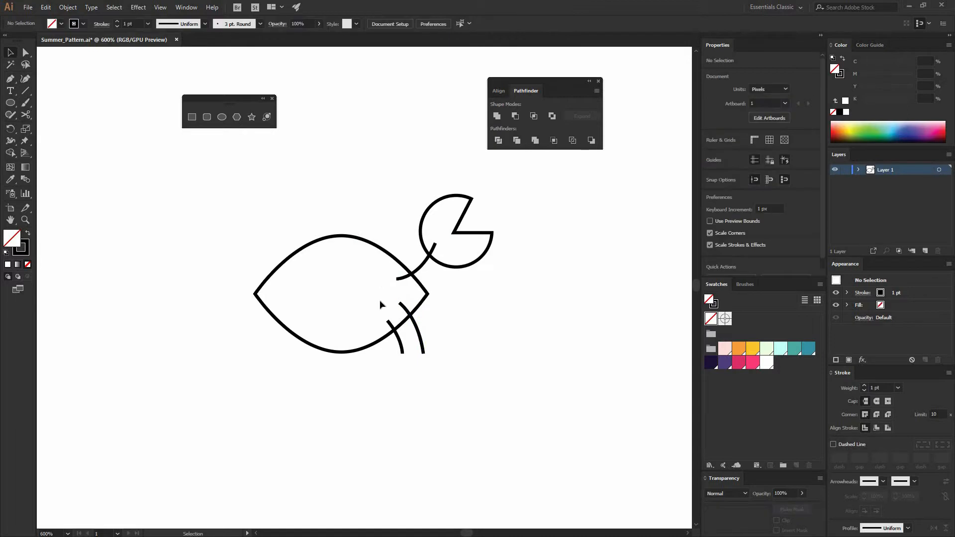
Draw a 10 by 10 px circle inside the body, slightly below and right of its centre
{"action": "left_click", "coordinate": [222, 118]}
{"action": "left_click", "coordinate": [341, 292]}
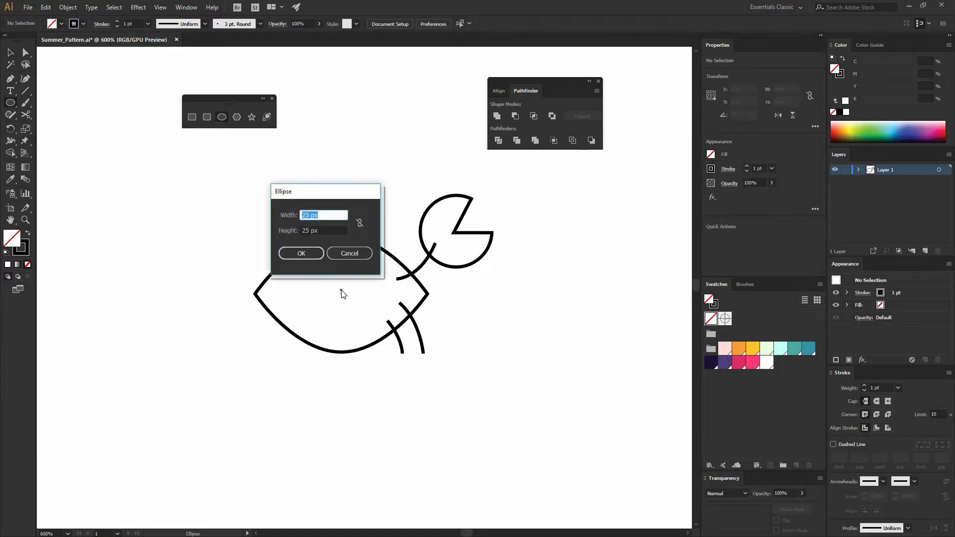
{"action": "left_click", "coordinate": [360, 223]}
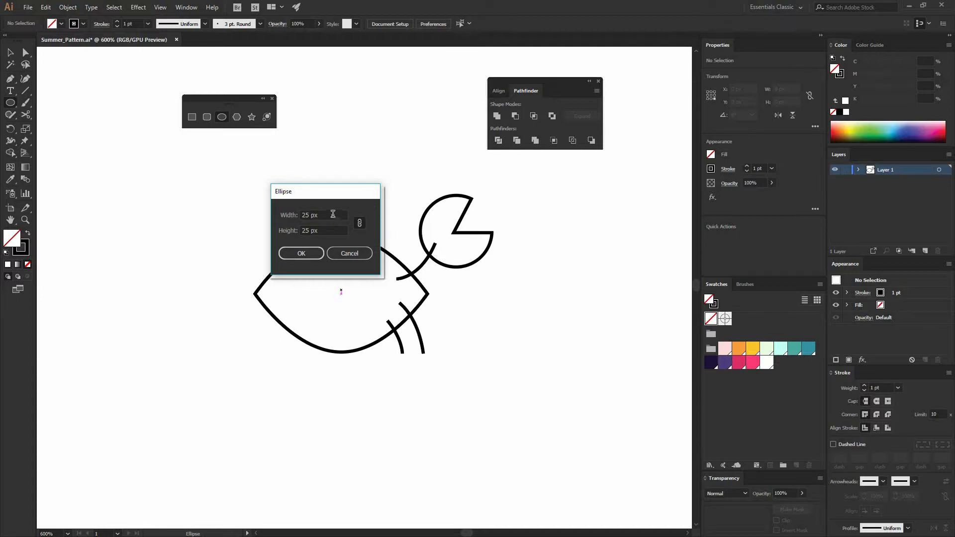
{"action": "left_click_drag", "start_coordinate": [334, 215], "coordinate": [243, 218]}
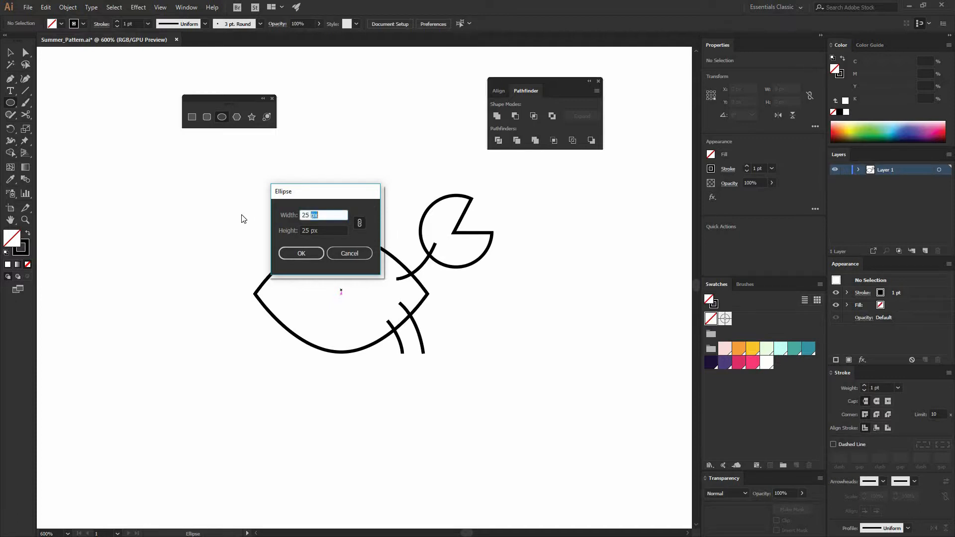
{"action": "left_click", "coordinate": [321, 254]}
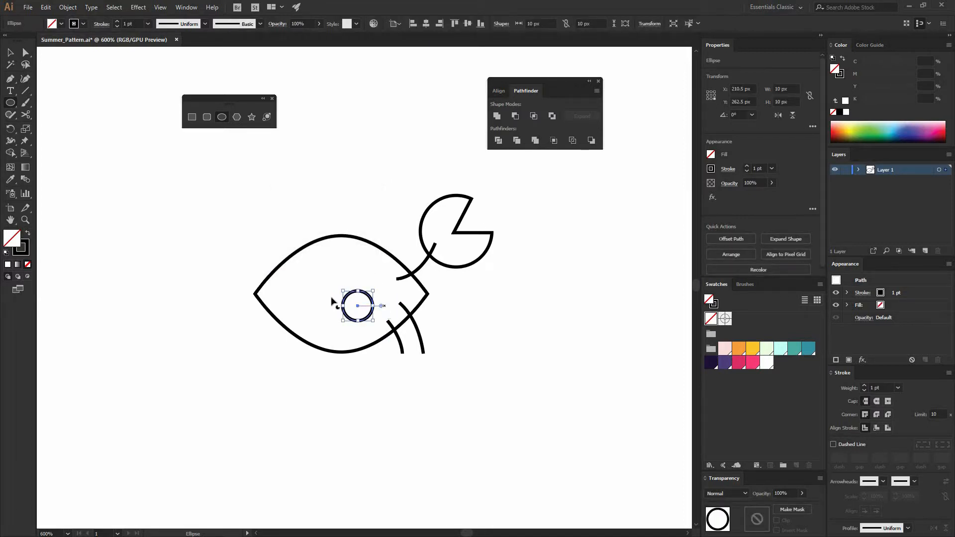
Cut the small circle down to its lower half to form an open smiling mouth
{"action": "left_click_drag", "start_coordinate": [381, 306], "coordinate": [332, 311]}
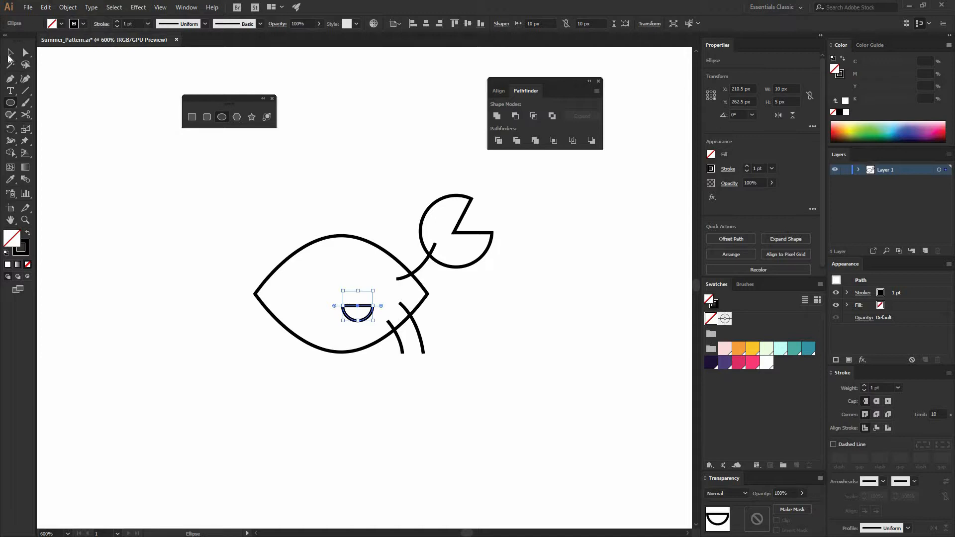
{"action": "left_click", "coordinate": [9, 56]}
{"action": "left_click", "coordinate": [295, 192]}
Draw a 6 by 7 px ellipse inside the body, just above and left of the mouth
{"action": "key", "text": "l"}
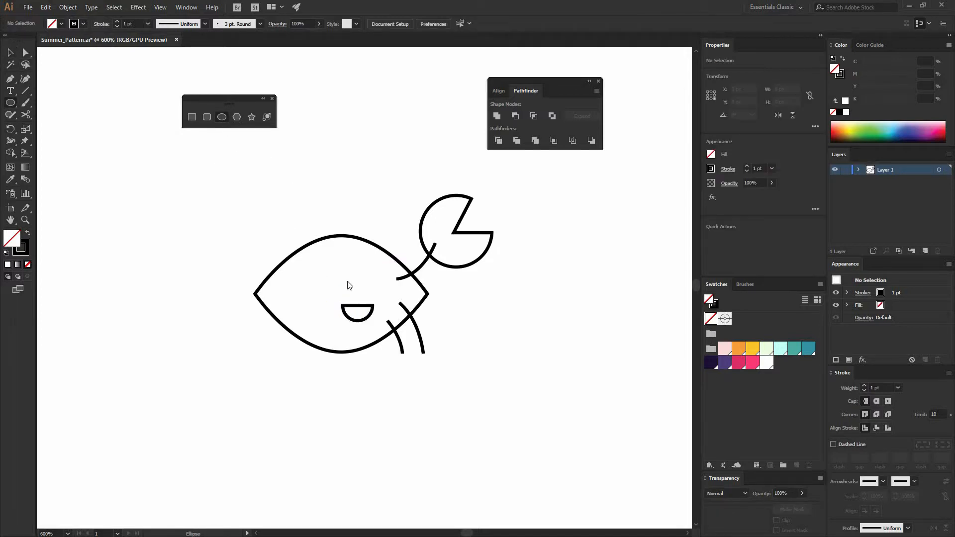
{"action": "left_click", "coordinate": [325, 279]}
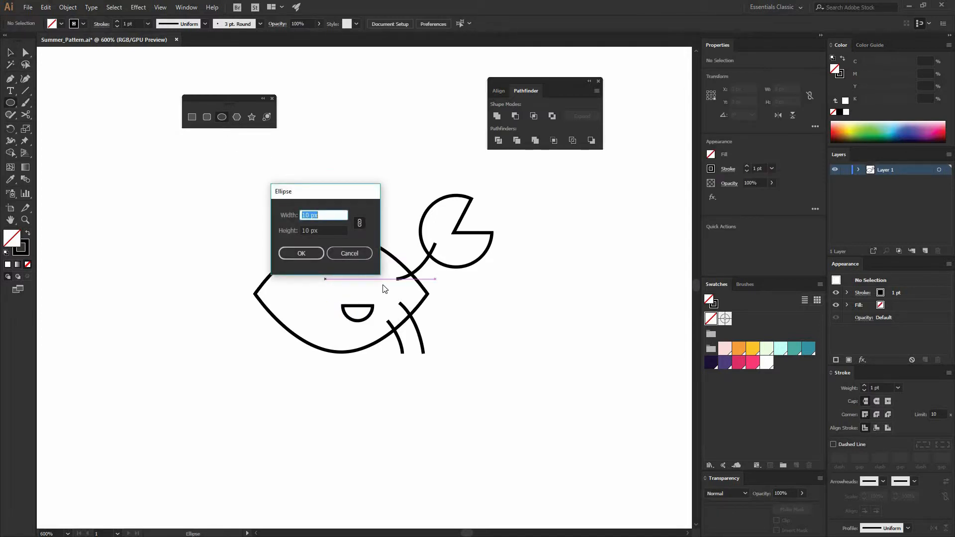
{"action": "left_click", "coordinate": [360, 223]}
{"action": "left_click_drag", "start_coordinate": [317, 216], "coordinate": [217, 218]}
{"action": "type", "text": "6"}
{"action": "key", "text": "Tab"}
{"action": "type", "text": "7"}
{"action": "left_click", "coordinate": [321, 253]}
Move the small ellipse right and slightly up, so it sits above the mouth's right end
{"action": "key", "text": "v"}
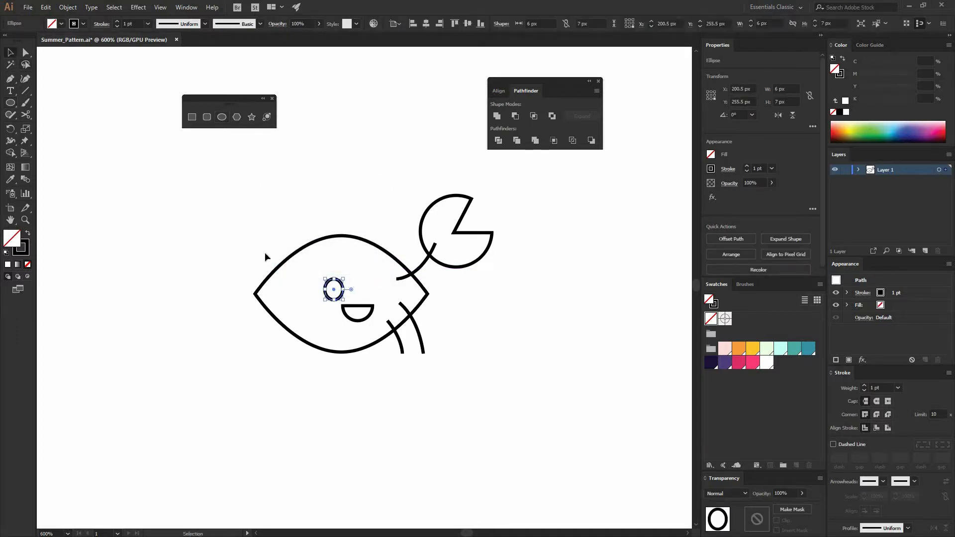
{"action": "left_click", "coordinate": [355, 276]}
{"action": "left_click_drag", "start_coordinate": [344, 290], "coordinate": [381, 283]}
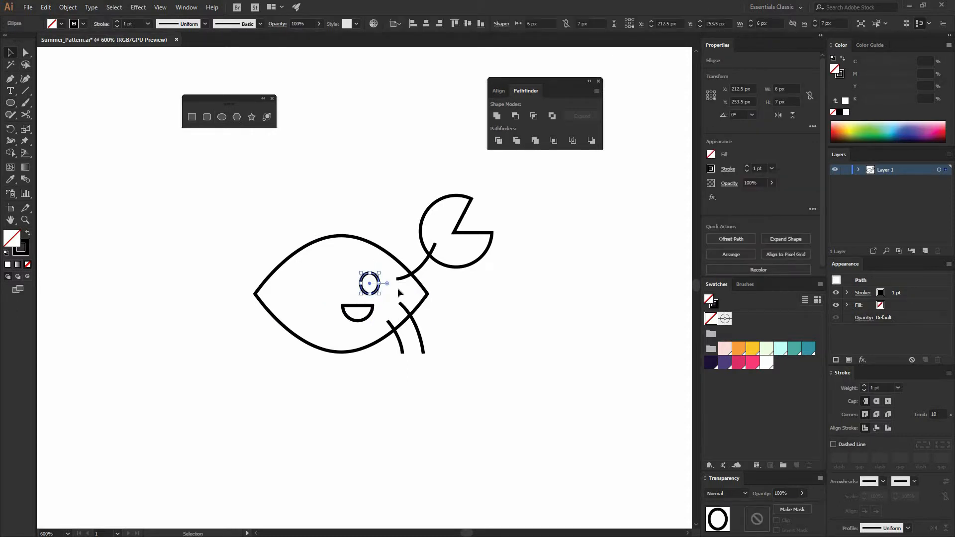
Pull the small ellipse's lowest anchor point up to form an arched crescent eye about 4 px tall
{"action": "key", "text": "ctrl+equal"}
{"action": "key", "text": "ctrl+equal"}
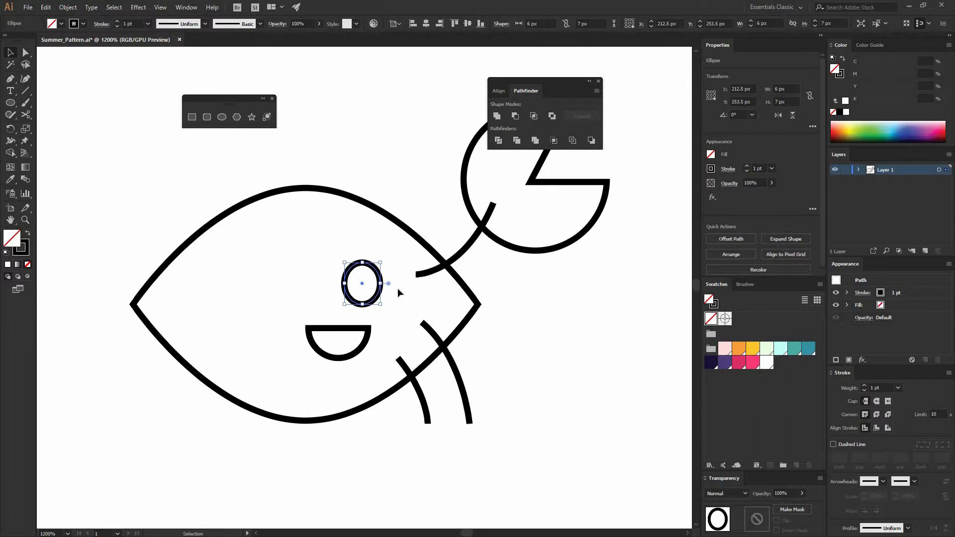
{"action": "key", "text": "a"}
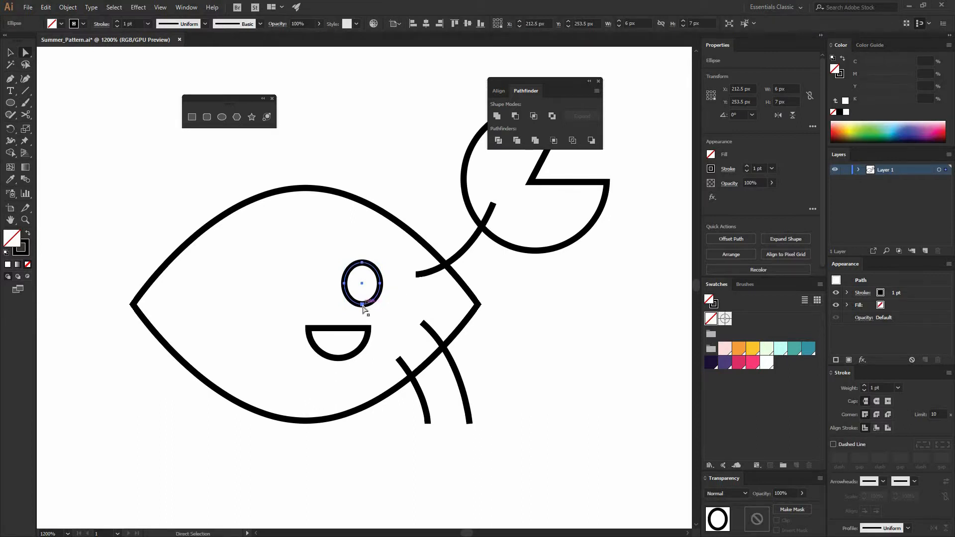
{"action": "left_click_drag", "start_coordinate": [362, 304], "coordinate": [379, 269]}
{"action": "left_click", "coordinate": [298, 290]}
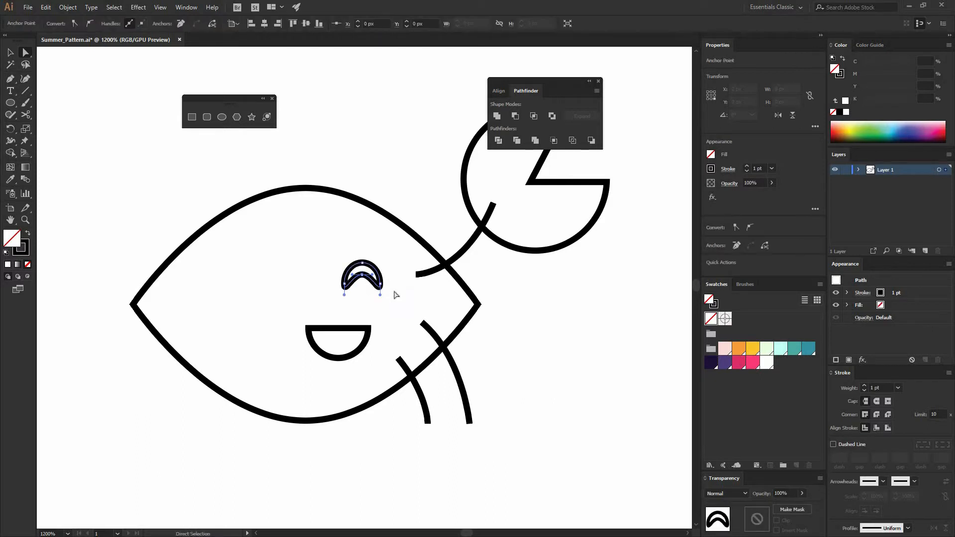
{"action": "left_click", "coordinate": [394, 293]}
Swap the crescent eye's fill and stroke, giving it a solid black fill and no outline
{"action": "key", "text": "v"}
{"action": "left_click", "coordinate": [347, 270]}
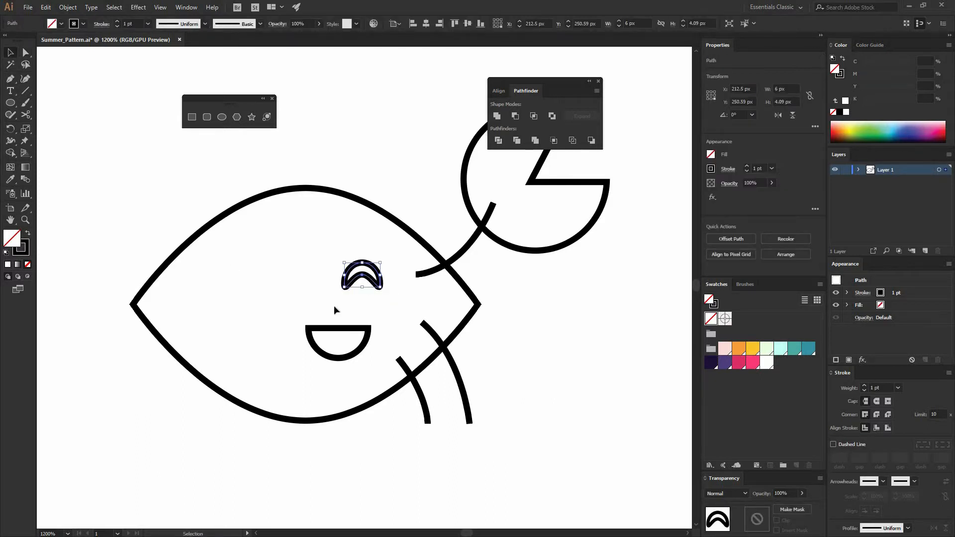
{"action": "left_click", "coordinate": [343, 334]}
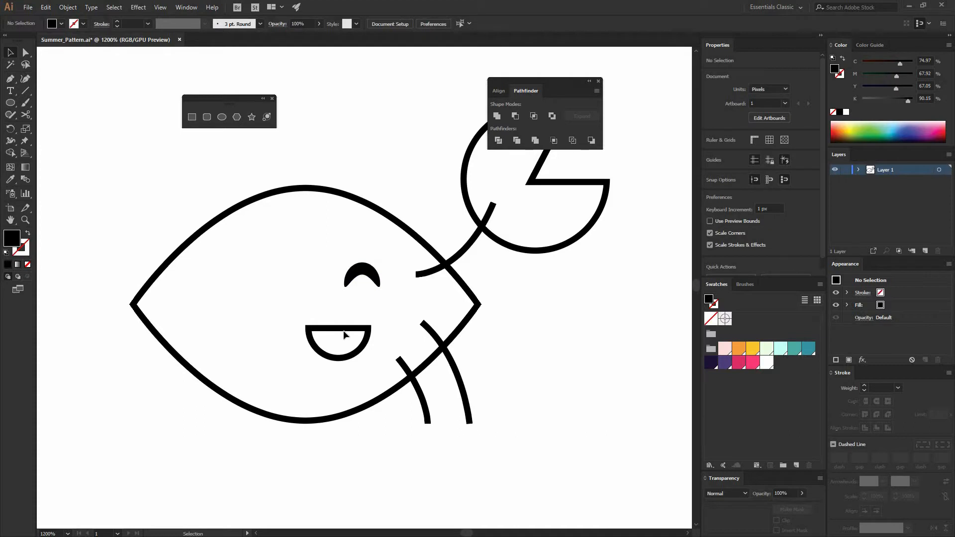
{"action": "key", "text": "ctrl+minus"}
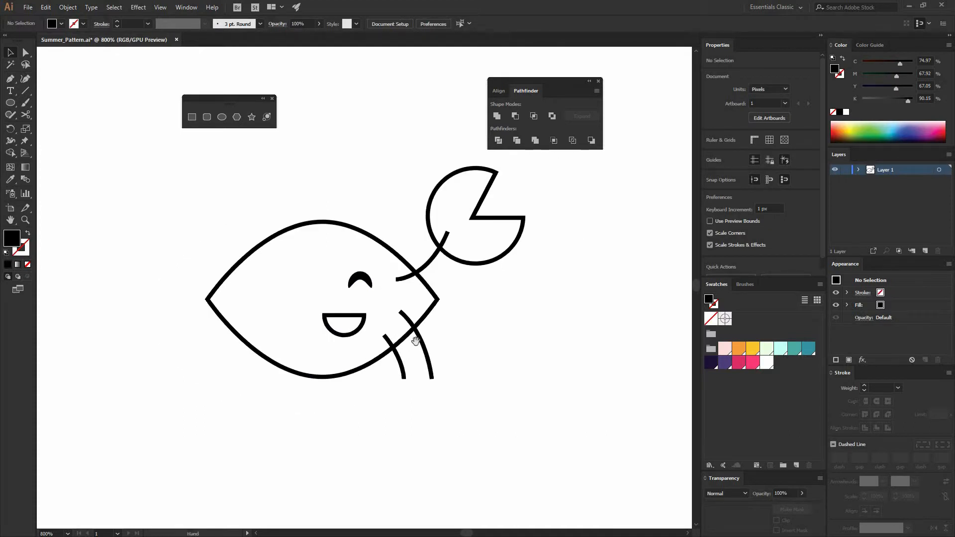
{"action": "left_click_drag", "start_coordinate": [428, 349], "coordinate": [448, 353]}
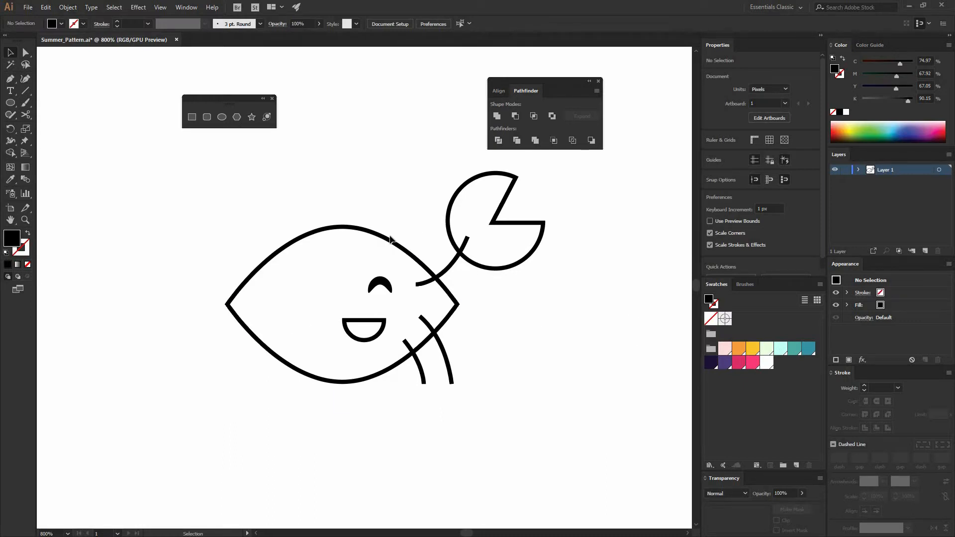
Swap the crab body's fill and stroke so it has no outline, and fill it with the orange swatch
{"action": "left_click", "coordinate": [327, 273]}
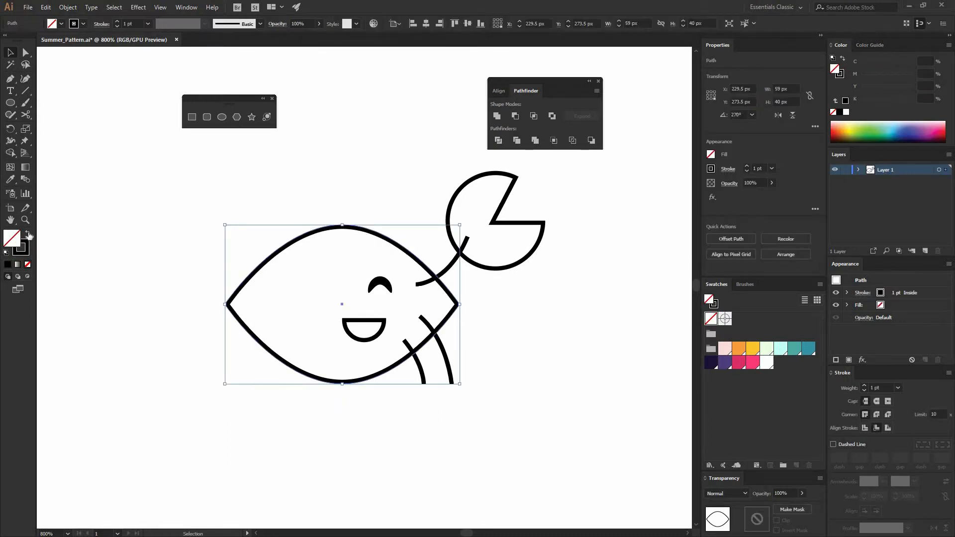
{"action": "left_click", "coordinate": [28, 233]}
{"action": "left_click", "coordinate": [739, 348]}
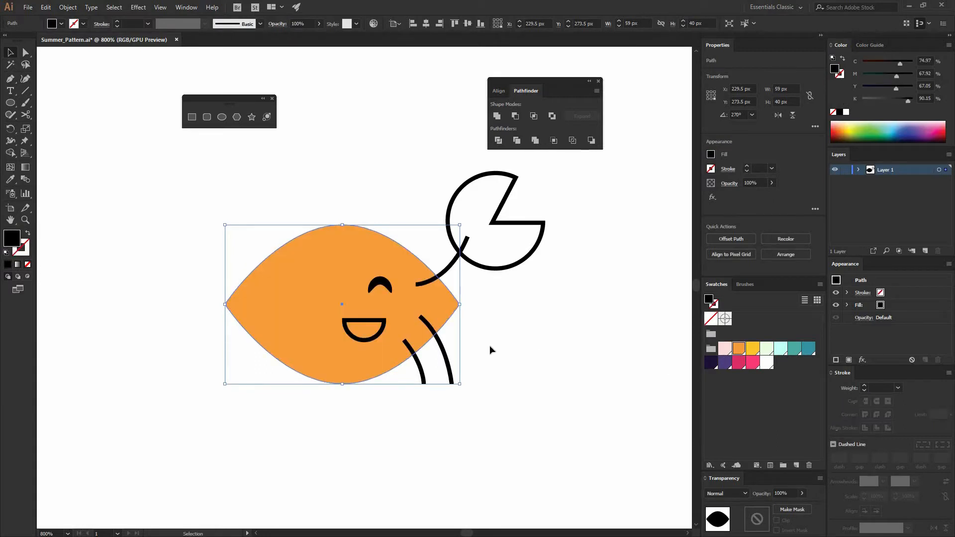
{"action": "left_click", "coordinate": [271, 243]}
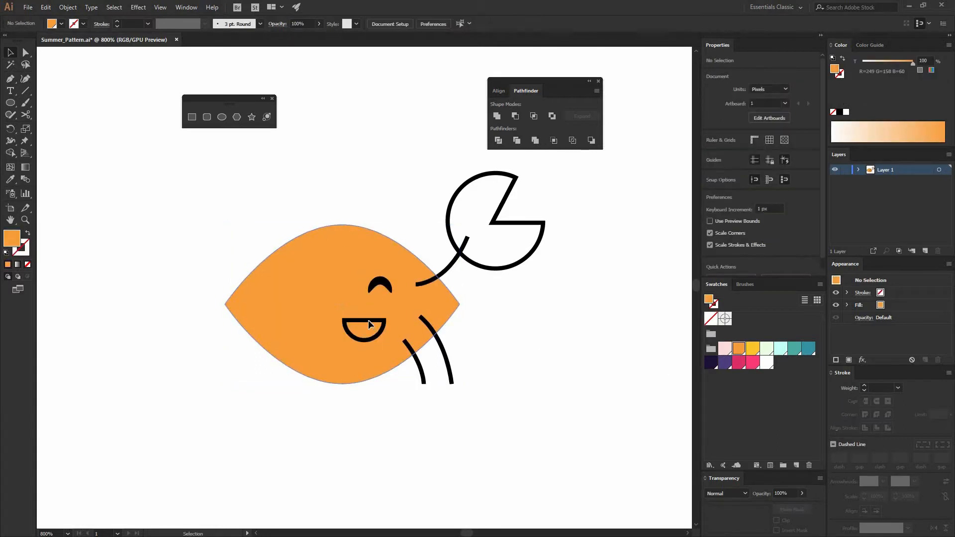
Fill the mouth with the white swatch and remove its black outline
{"action": "left_click", "coordinate": [344, 320]}
{"action": "left_click", "coordinate": [774, 365]}
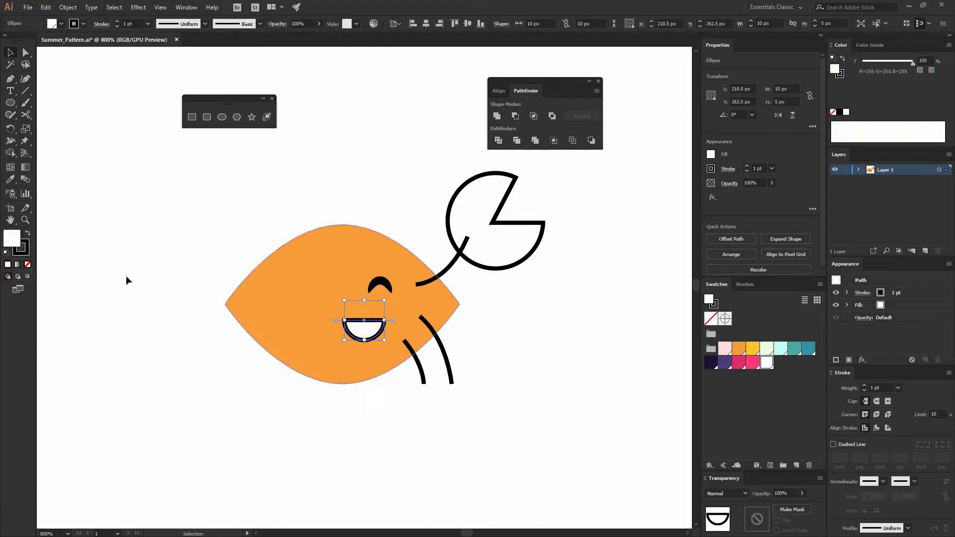
{"action": "key", "text": "x"}
{"action": "left_click", "coordinate": [29, 265]}
{"action": "left_click", "coordinate": [423, 193]}
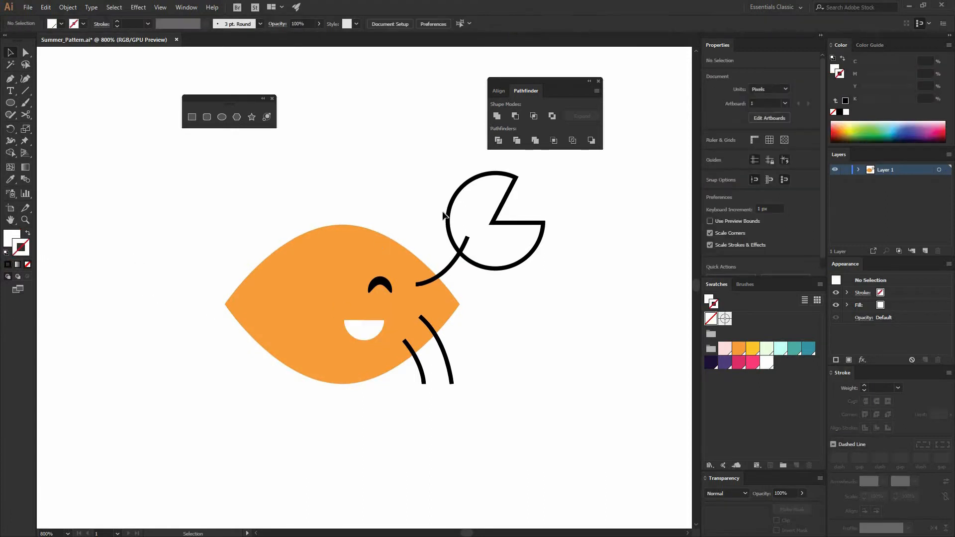
Copy the body's orange fill without outline onto the claw using the Eyedropper
{"action": "left_click", "coordinate": [445, 215]}
{"action": "left_click", "coordinate": [13, 181]}
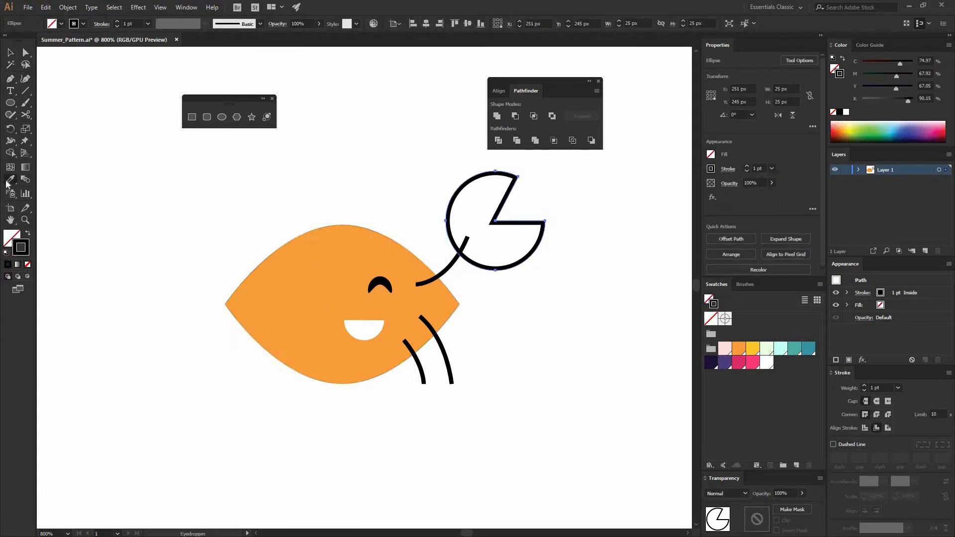
{"action": "left_click", "coordinate": [308, 275]}
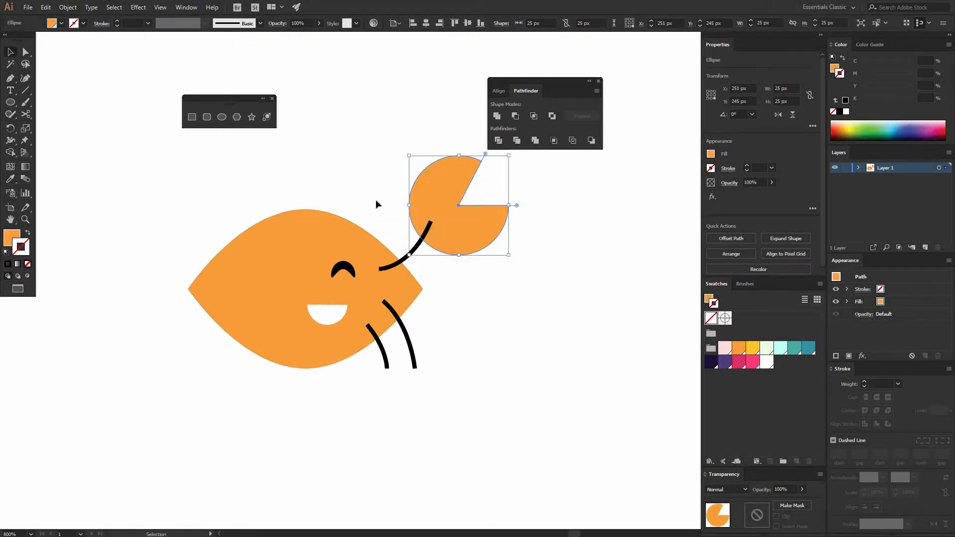
{"action": "left_click", "coordinate": [377, 201]}
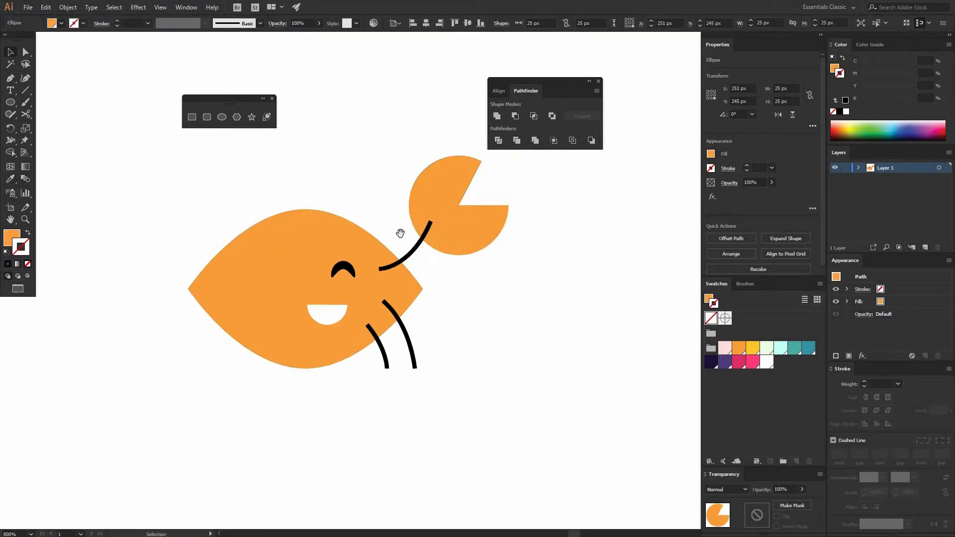
Give the arm connecting the claw to the body an orange stroke with a weight of 6 pt
{"action": "left_click_drag", "start_coordinate": [401, 233], "coordinate": [458, 248]}
{"action": "left_click", "coordinate": [472, 268]}
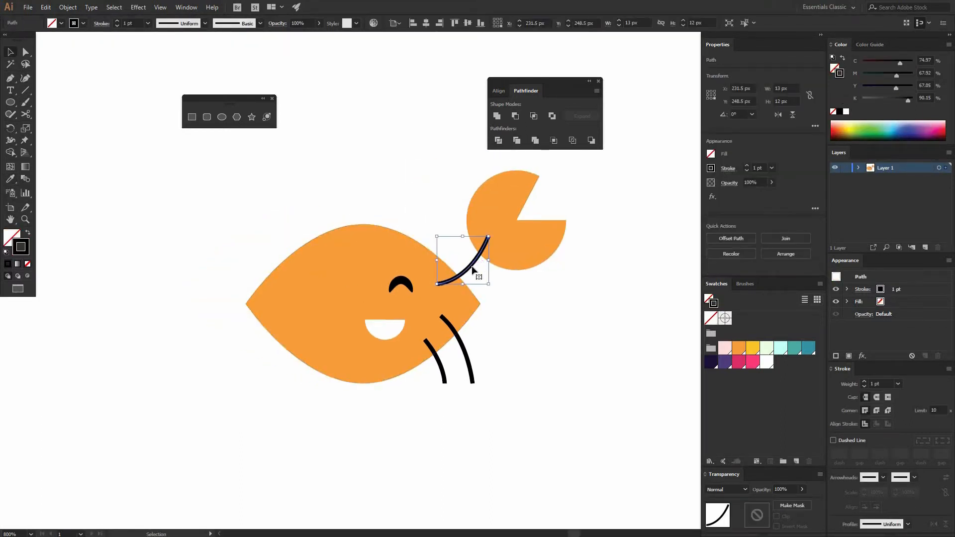
{"action": "left_click", "coordinate": [739, 347]}
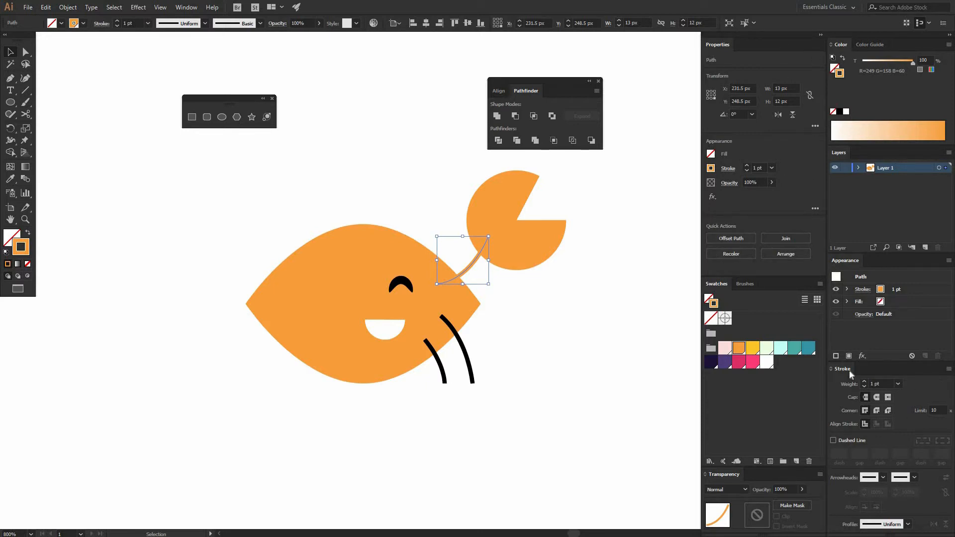
{"action": "left_click", "coordinate": [186, 7]}
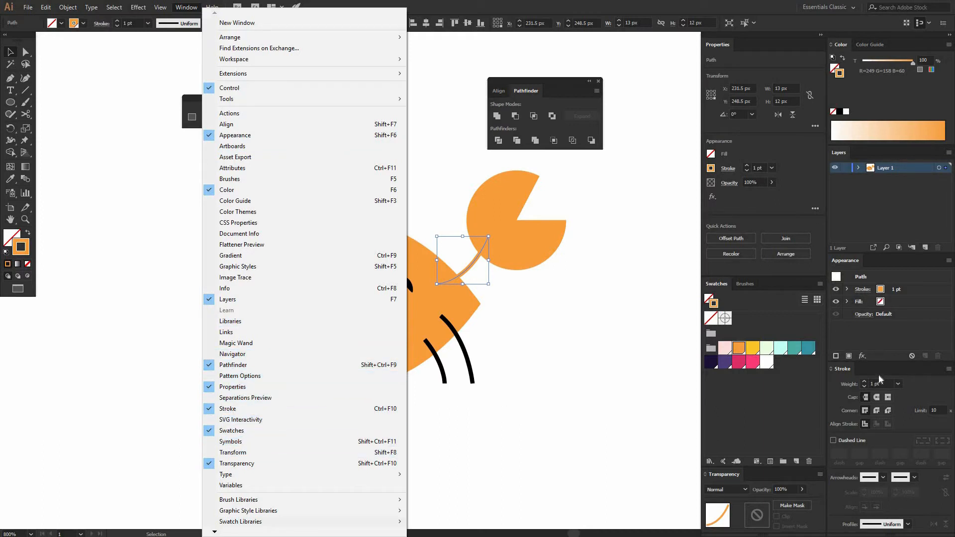
{"action": "left_click", "coordinate": [900, 384]}
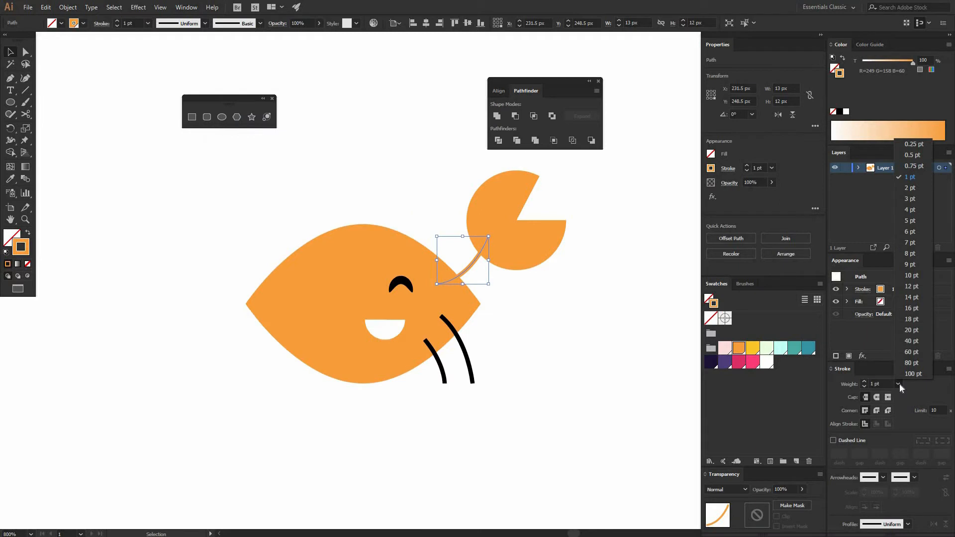
{"action": "left_click", "coordinate": [918, 234]}
{"action": "left_click", "coordinate": [521, 323]}
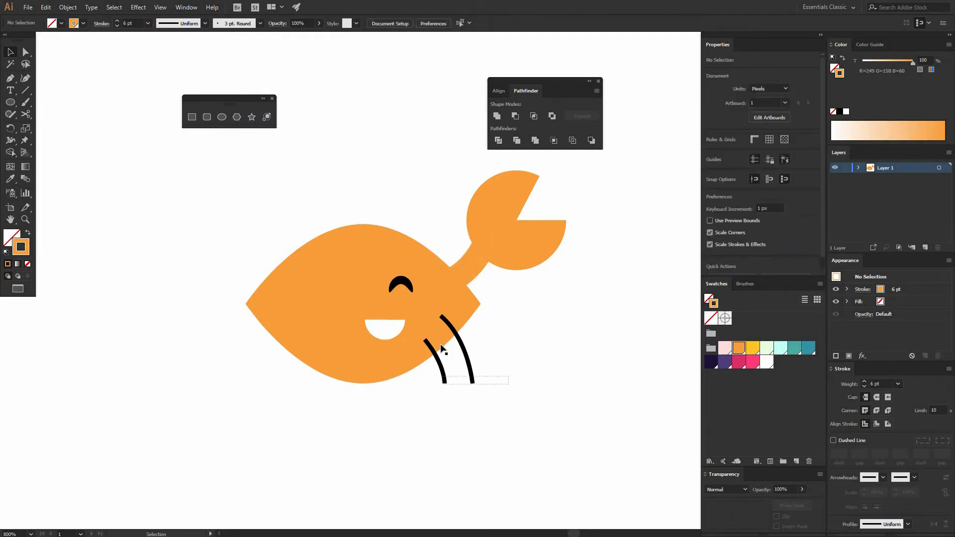
Set both legs' stroke weight to 3 pt and color the strokes orange by sampling with the Eyedropper
{"action": "left_click_drag", "start_coordinate": [443, 349], "coordinate": [444, 350]}
{"action": "left_click", "coordinate": [898, 383]}
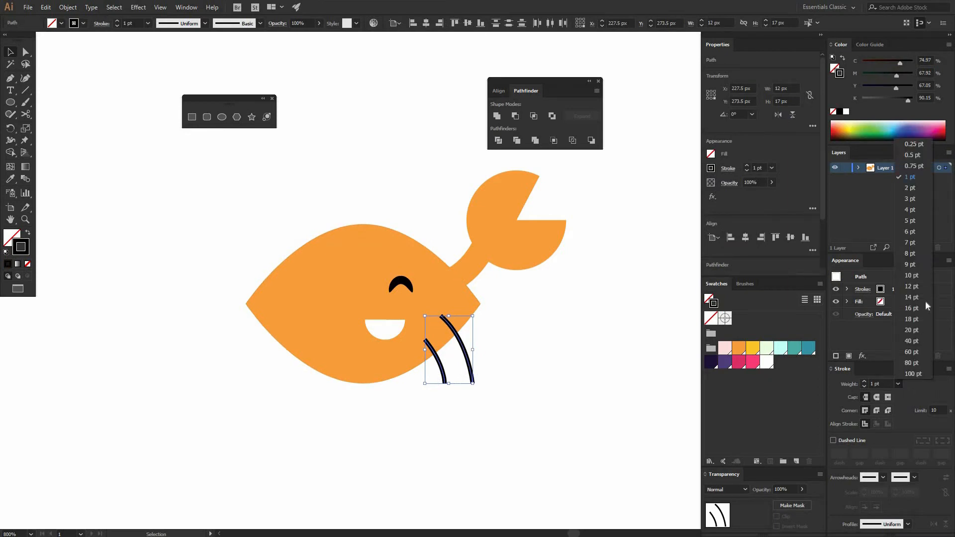
{"action": "left_click", "coordinate": [910, 199]}
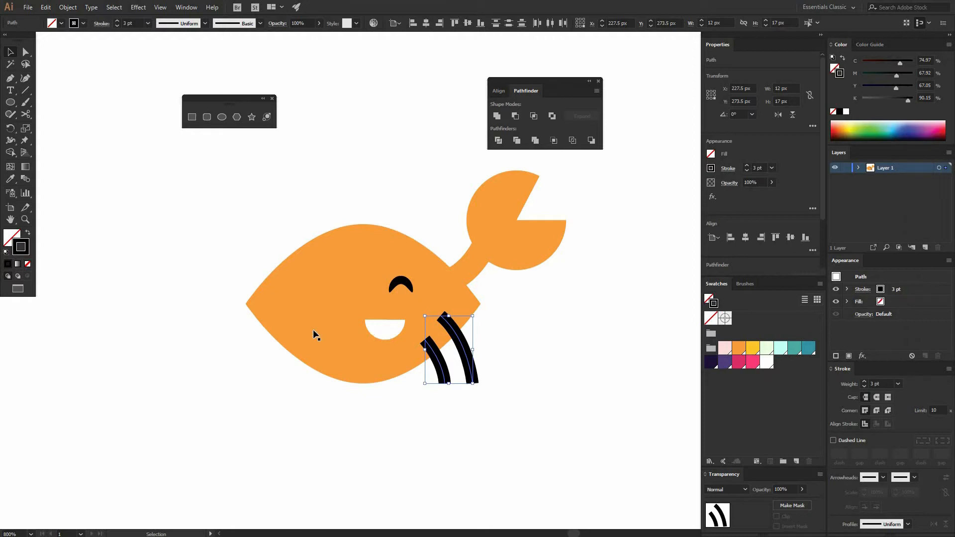
{"action": "key", "text": "i"}
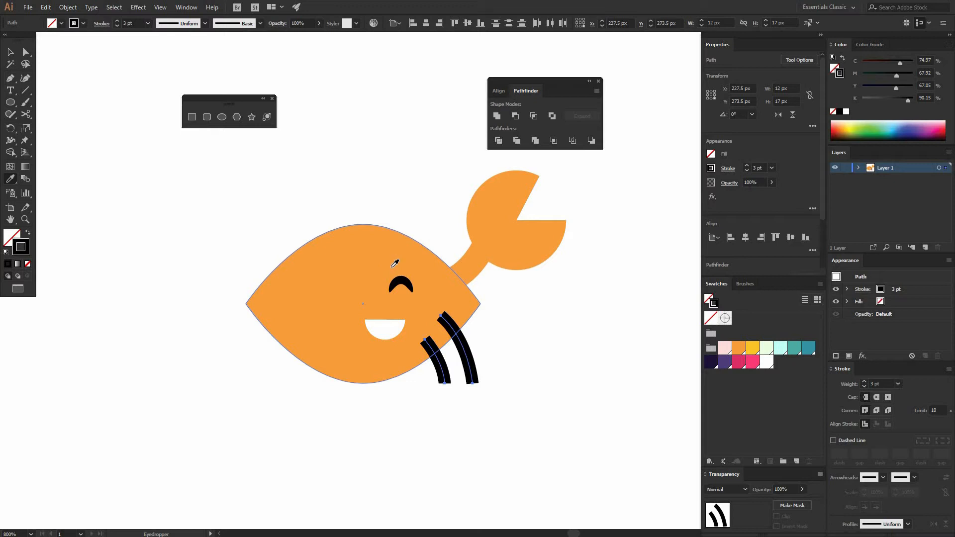
{"action": "left_click", "coordinate": [382, 306]}
{"action": "key", "text": "v"}
{"action": "left_click", "coordinate": [499, 369]}
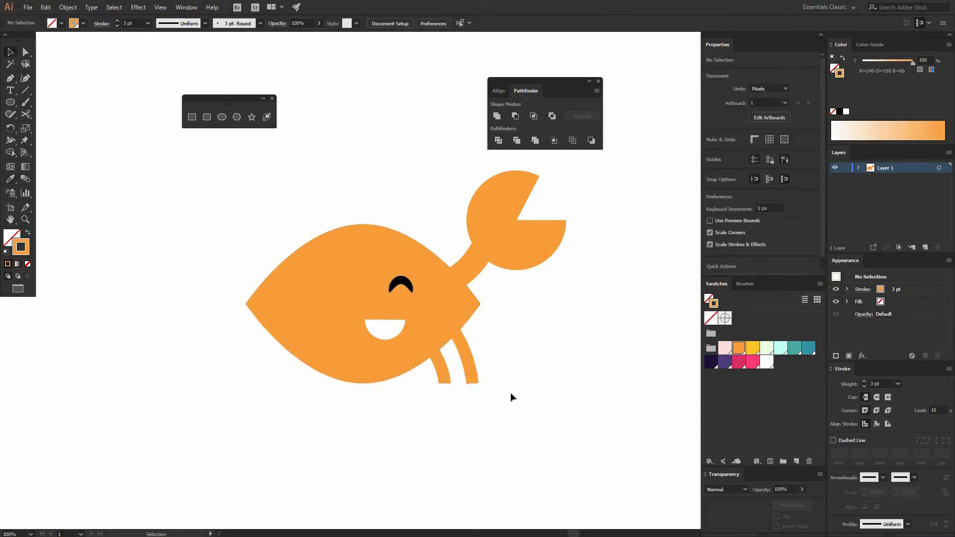
Set the stroke weight of both legs to 3.5 pt
{"action": "left_click_drag", "start_coordinate": [414, 375], "coordinate": [510, 393]}
{"action": "left_click", "coordinate": [880, 384]}
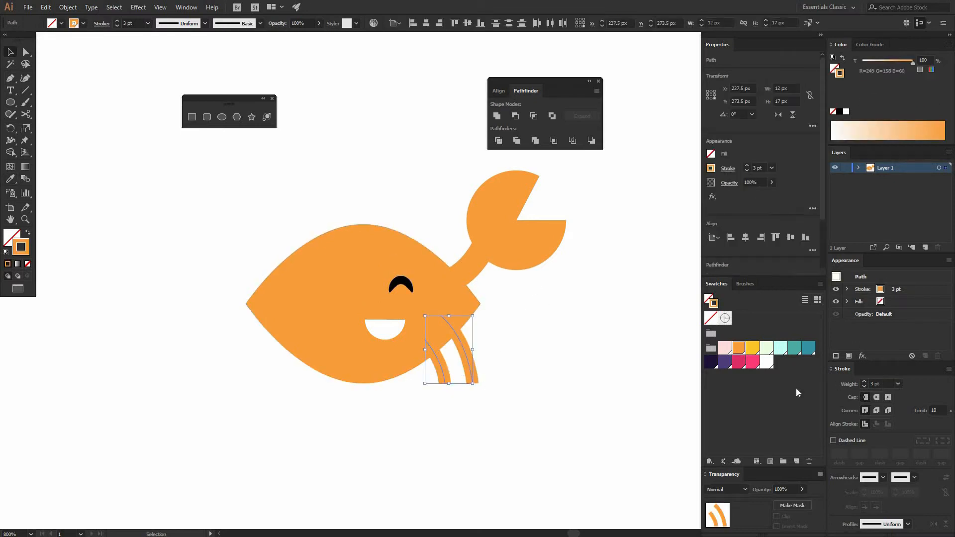
{"action": "type", "text": "2."}
{"action": "type", "text": ".5"}
{"action": "key", "text": "Return"}
{"action": "left_click", "coordinate": [536, 363]}
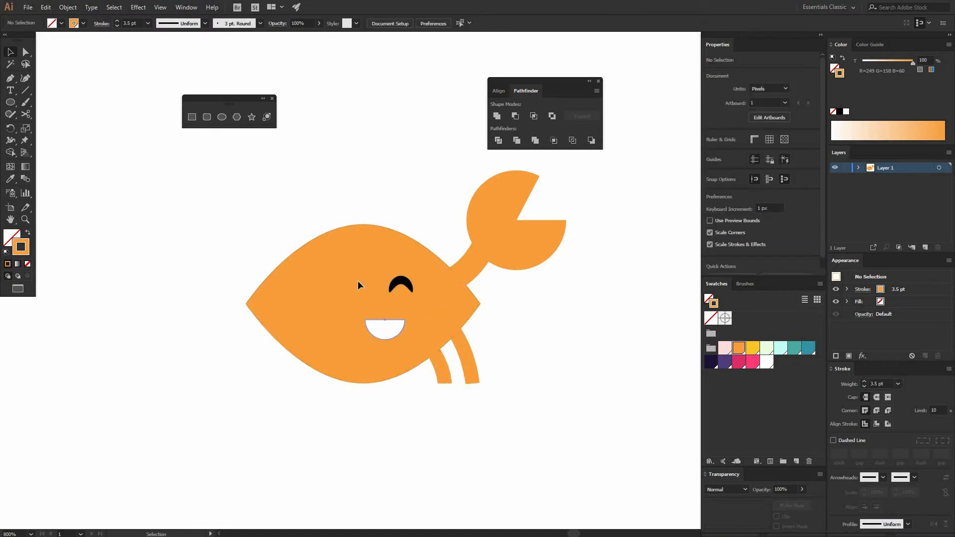
Center the mouth horizontally on the body, using the body as the key object
{"action": "left_click", "coordinate": [385, 329]}
{"action": "left_click", "coordinate": [355, 356], "text": "shift"}
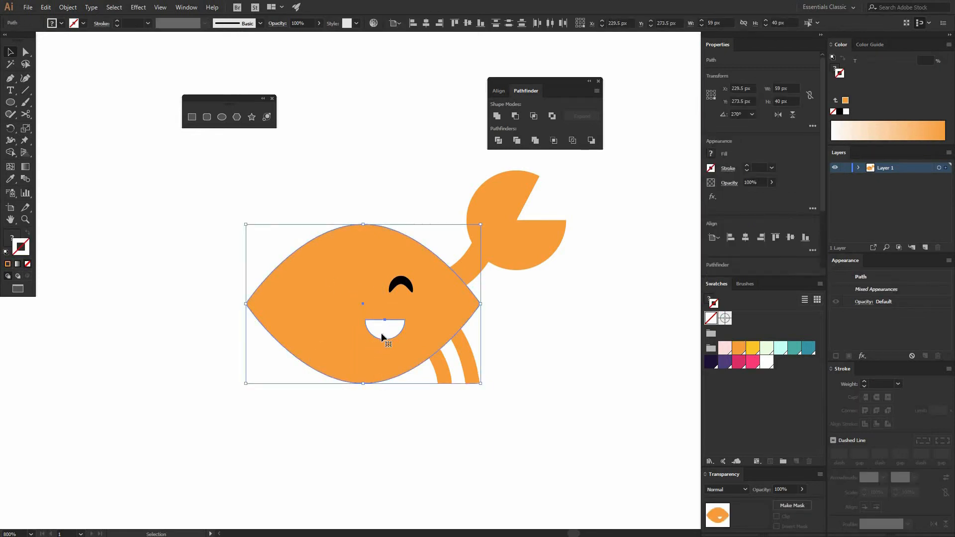
{"action": "left_click", "coordinate": [255, 292]}
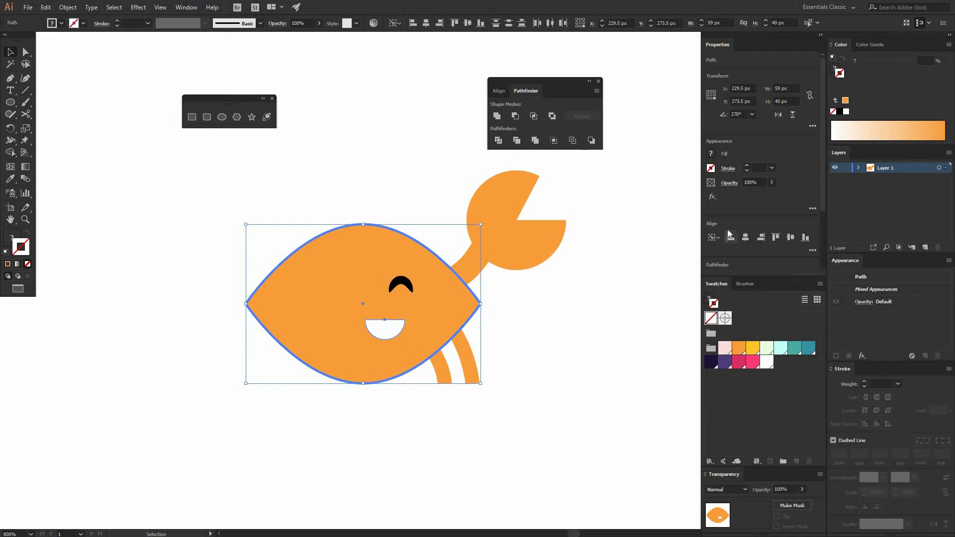
{"action": "left_click", "coordinate": [187, 7]}
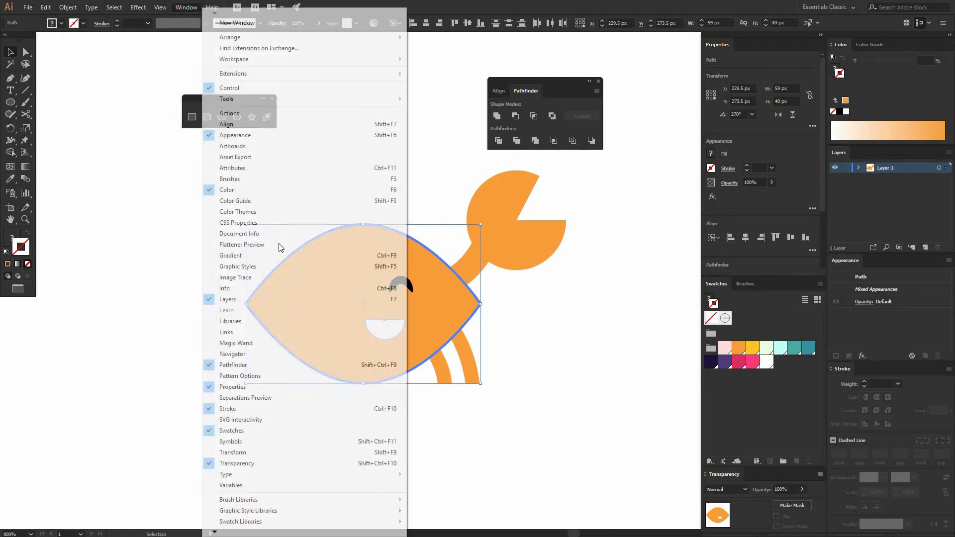
{"action": "left_click", "coordinate": [273, 125]}
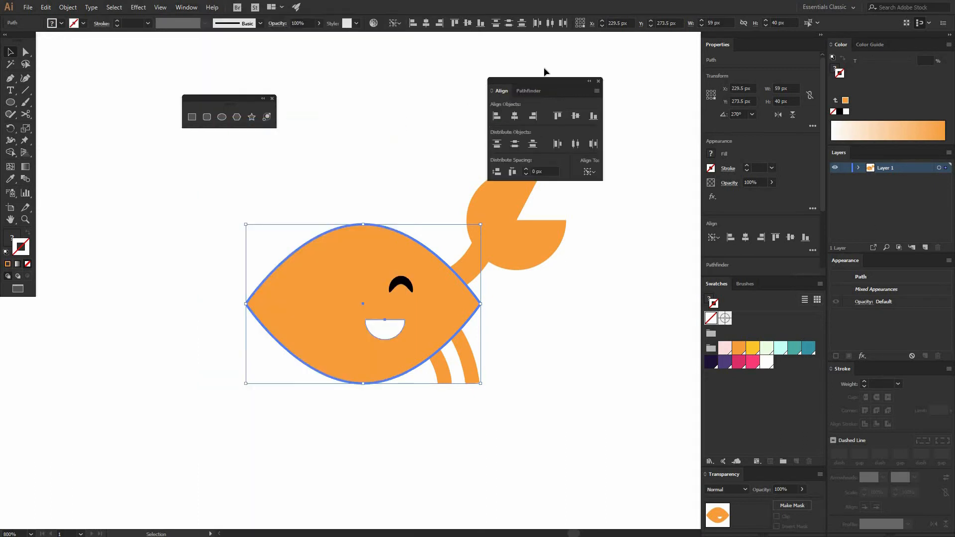
{"action": "left_click", "coordinate": [515, 117]}
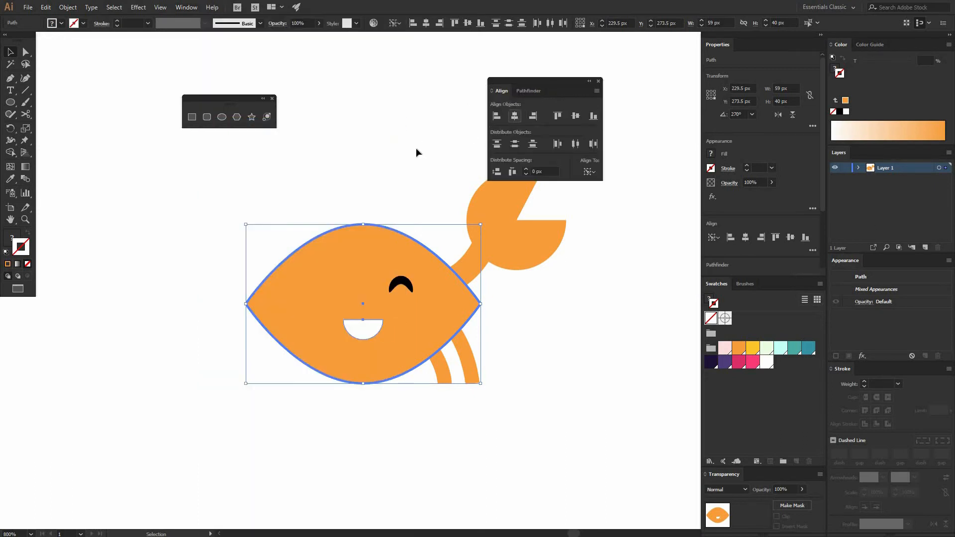
{"action": "key", "text": "ctrl+shift+a"}
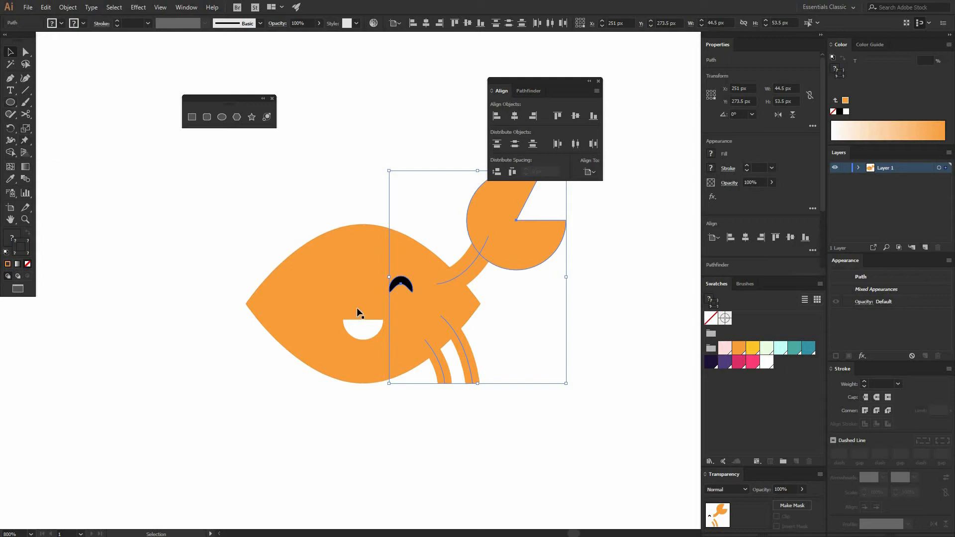
Convert the bottom anchor points of the outer and inner legs to smooth points
{"action": "left_click", "coordinate": [476, 388]}
{"action": "key", "text": "a"}
{"action": "left_click", "coordinate": [473, 383]}
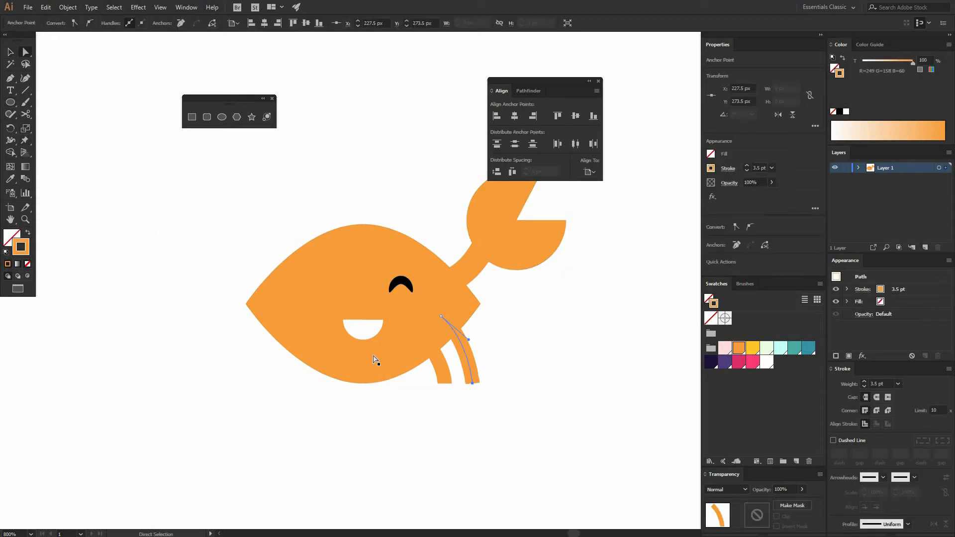
{"action": "left_click", "coordinate": [89, 23]}
{"action": "left_click", "coordinate": [445, 383]}
{"action": "left_click", "coordinate": [90, 23]}
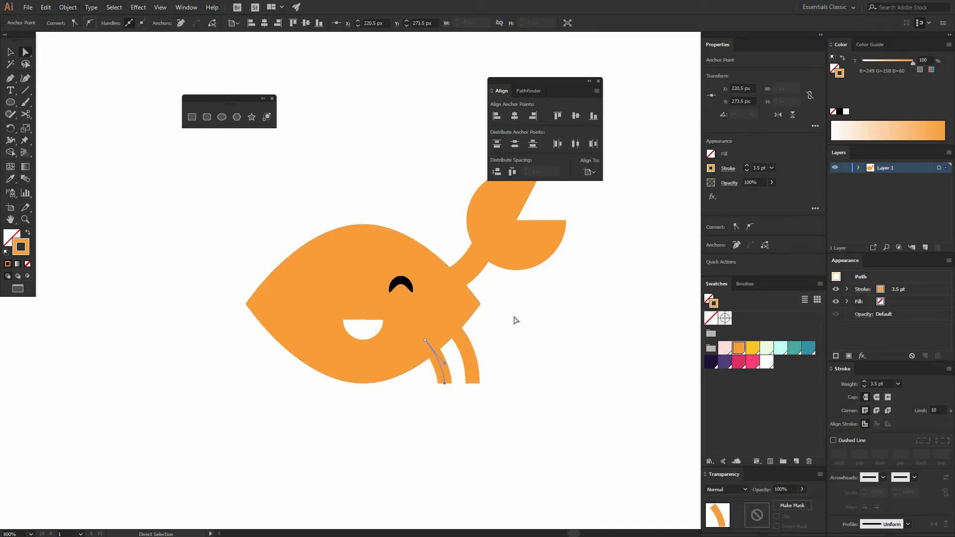
{"action": "left_click", "coordinate": [433, 395]}
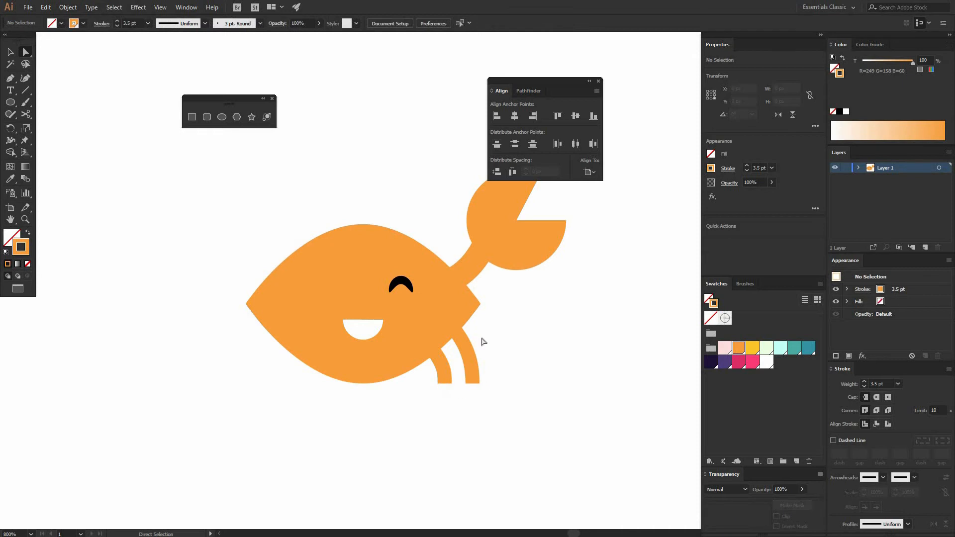
Adjust the upper handle of the inner leg's bottom anchor point to refine the leg's curve
{"action": "left_click", "coordinate": [445, 382]}
{"action": "left_click_drag", "start_coordinate": [443, 358], "coordinate": [442, 356]}
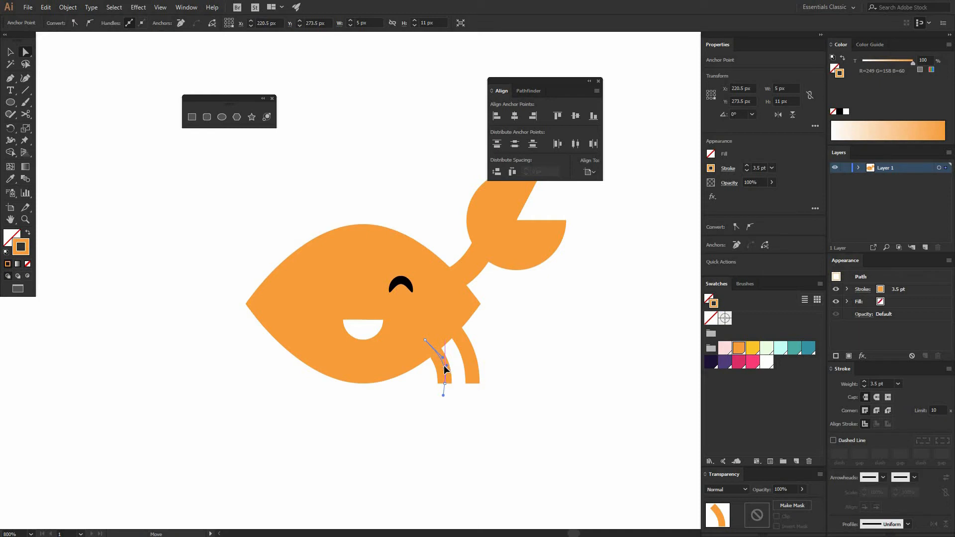
{"action": "key", "text": "v"}
{"action": "left_click", "coordinate": [532, 341]}
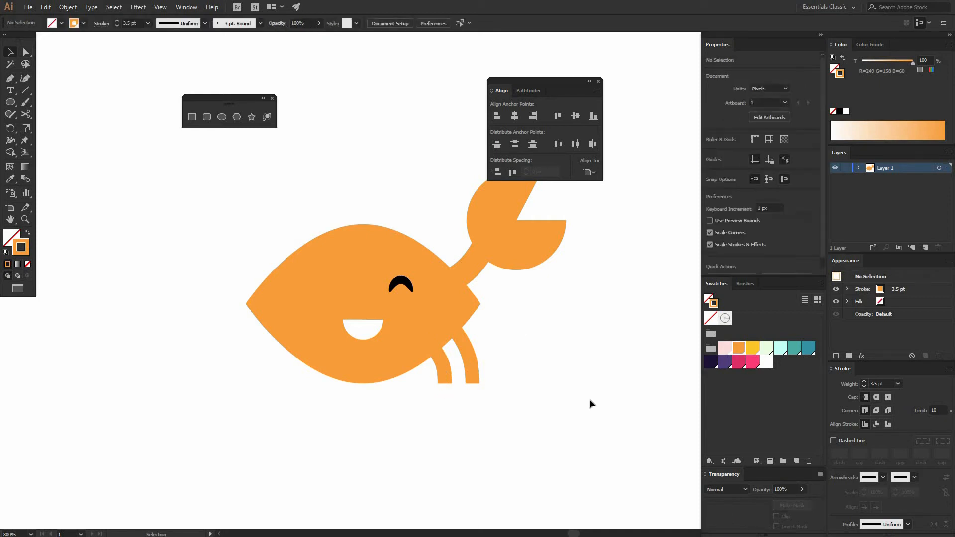
Reflect a copy of the eye, claw, arm and both legs across the body's vertical center line
{"action": "left_click_drag", "start_coordinate": [391, 180], "coordinate": [392, 238]}
{"action": "left_click", "coordinate": [468, 289], "text": "shift"}
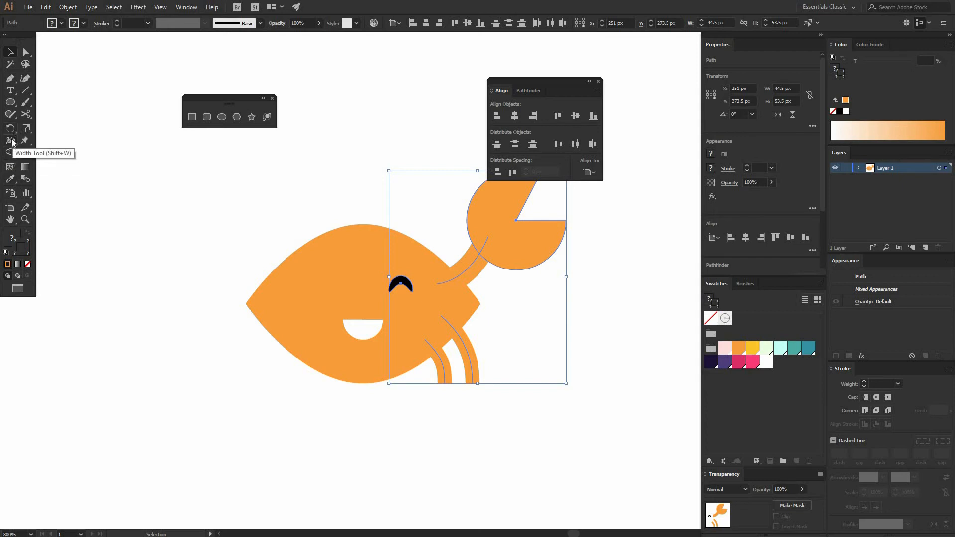
{"action": "left_click_drag", "start_coordinate": [10, 129], "coordinate": [52, 144]}
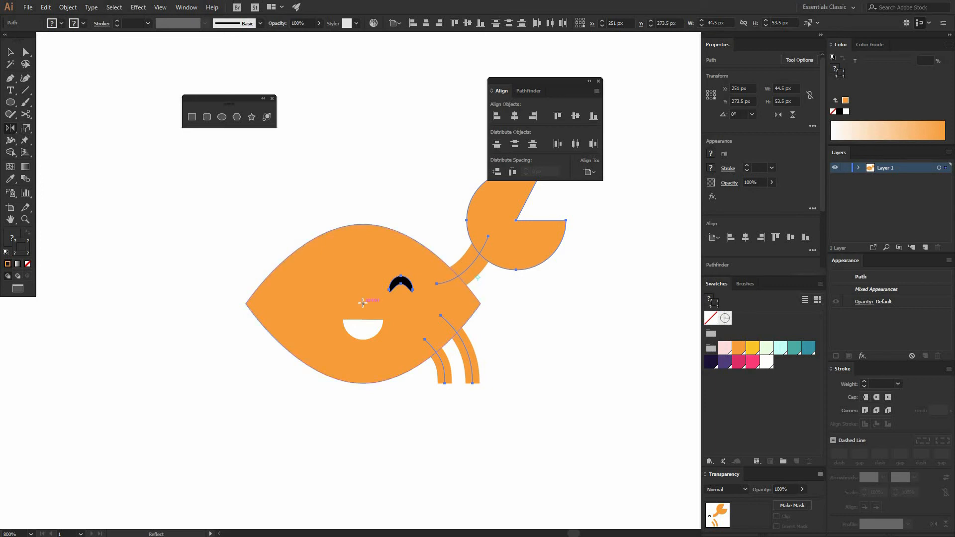
{"action": "left_click", "coordinate": [372, 301]}
{"action": "left_click_drag", "start_coordinate": [341, 262], "coordinate": [321, 283]}
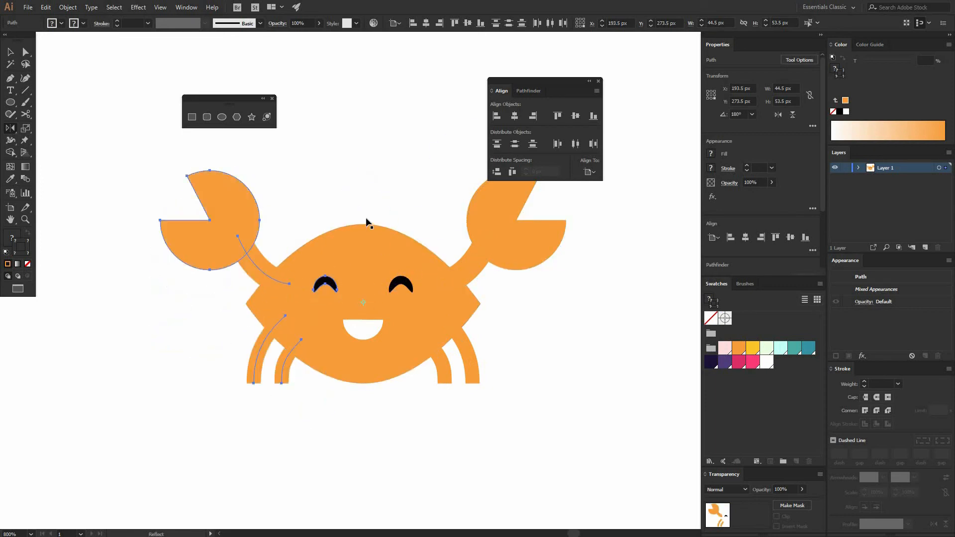
{"action": "key", "text": "v"}
{"action": "key", "text": "ctrl+shift+a"}
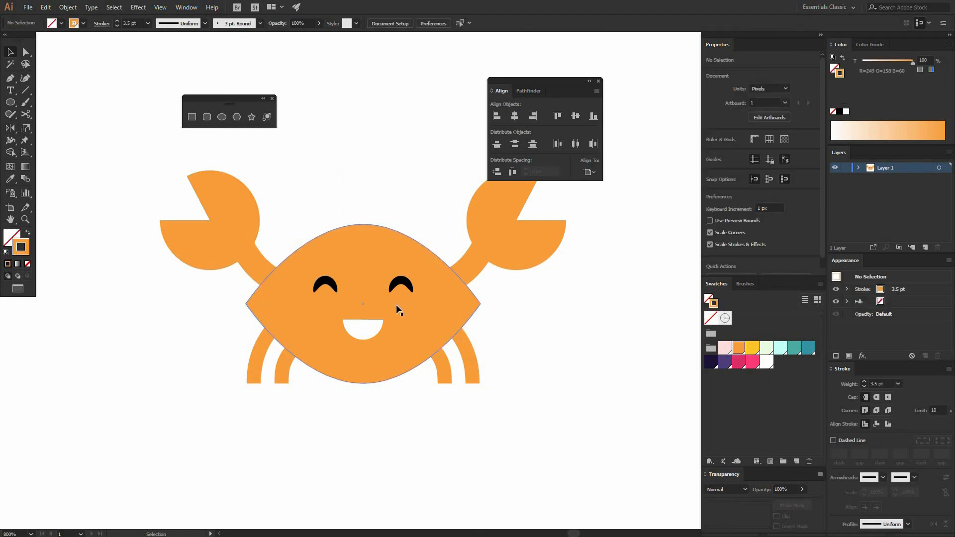
Move the left eye closer to the right eye and center the two eyes as a group horizontally on the body
{"action": "left_click_drag", "start_coordinate": [333, 290], "coordinate": [350, 286]}
{"action": "left_click", "coordinate": [408, 286], "text": "shift"}
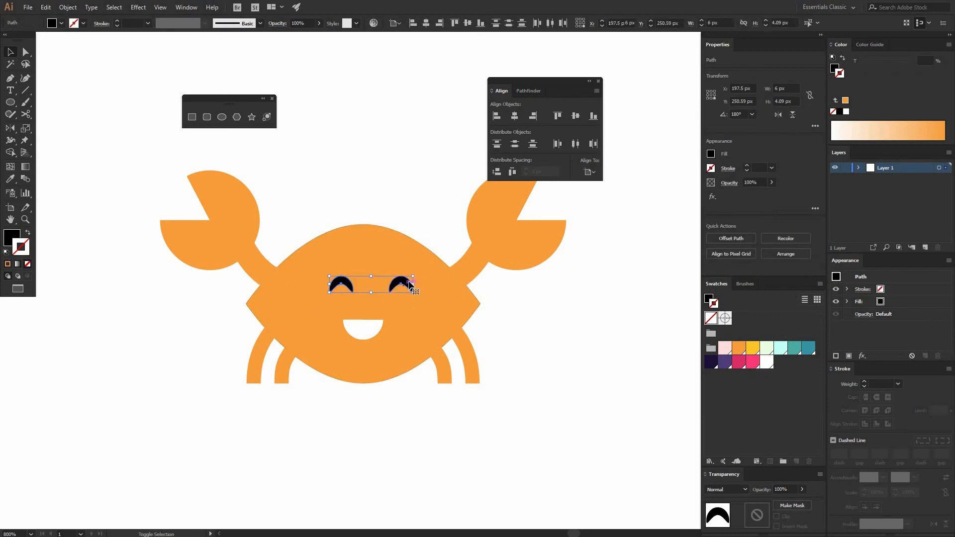
{"action": "left_click", "coordinate": [64, 7]}
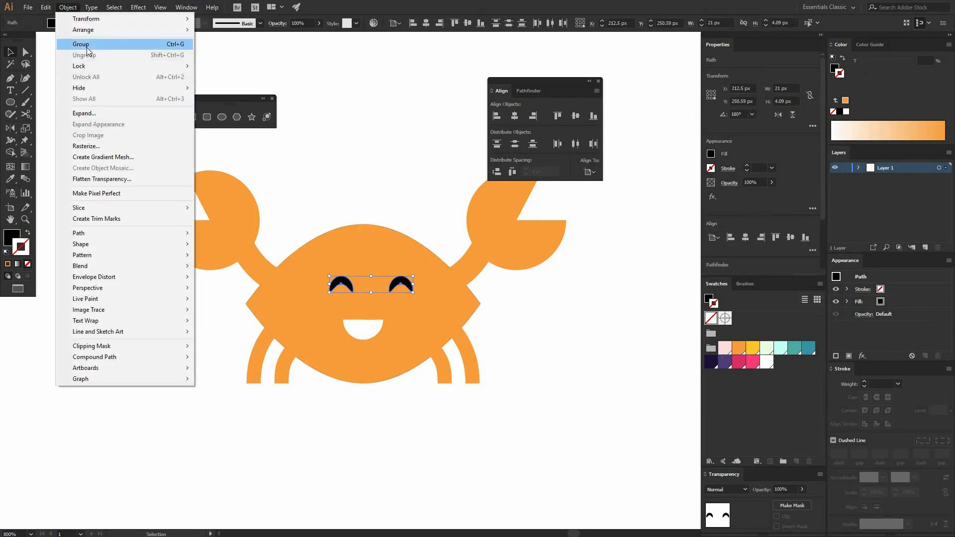
{"action": "key", "text": "ctrl+g"}
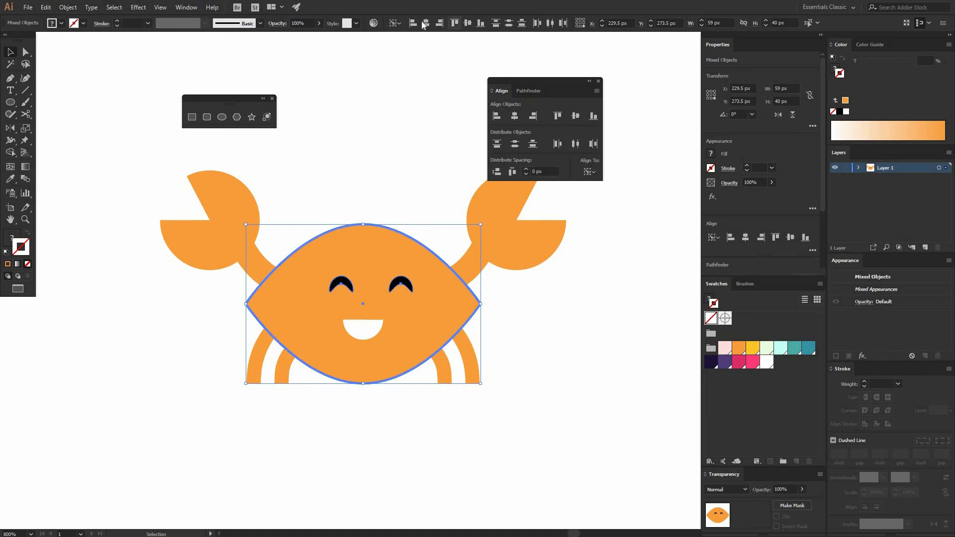
{"action": "left_click", "coordinate": [426, 23]}
{"action": "left_click", "coordinate": [421, 149]}
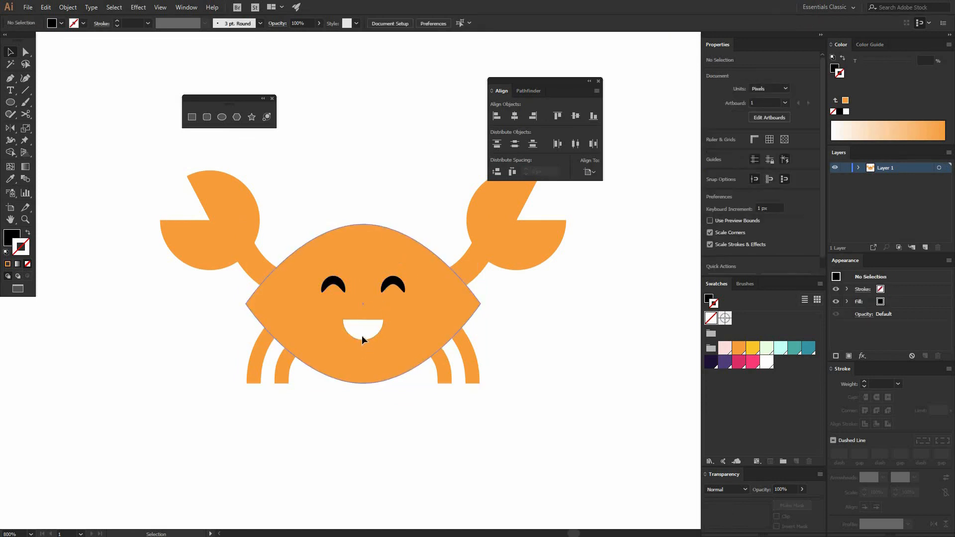
Move the mouth straight up to about Y 259 px, so it sits closer to the eyes
{"action": "left_click", "coordinate": [362, 321]}
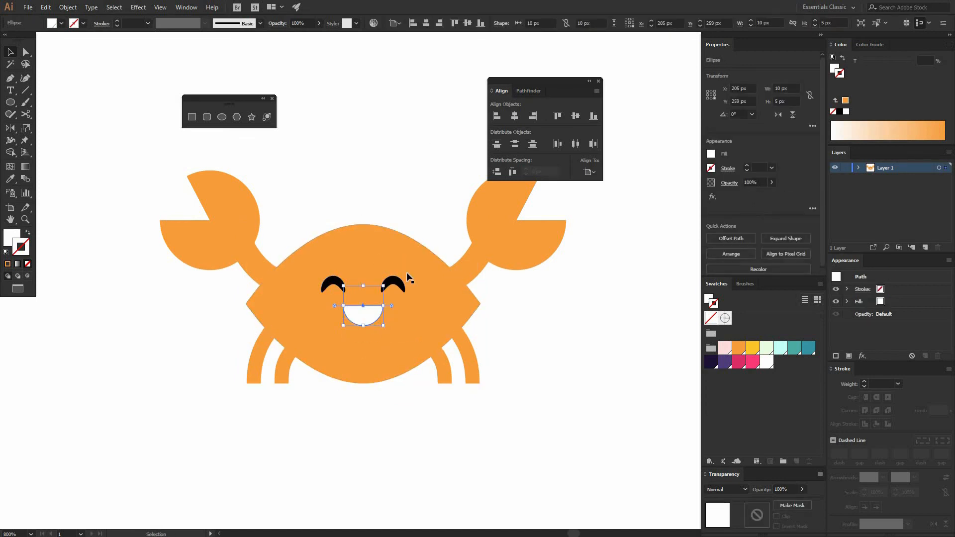
{"action": "key", "text": "ctrl+shift+a"}
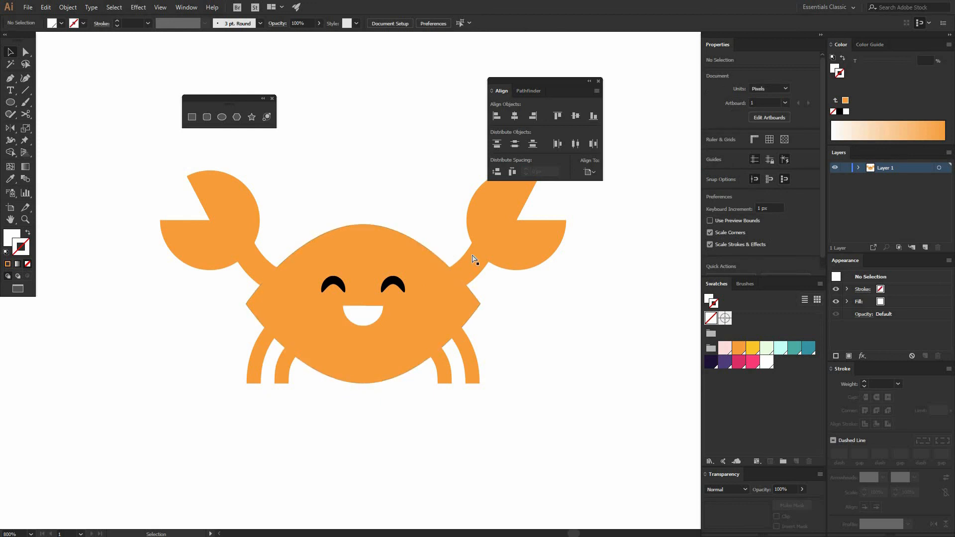
{"action": "scroll", "coordinate": [474, 261], "scroll_direction": "down", "scroll_amount": 2}
{"action": "left_click_drag", "start_coordinate": [540, 289], "coordinate": [466, 323]}
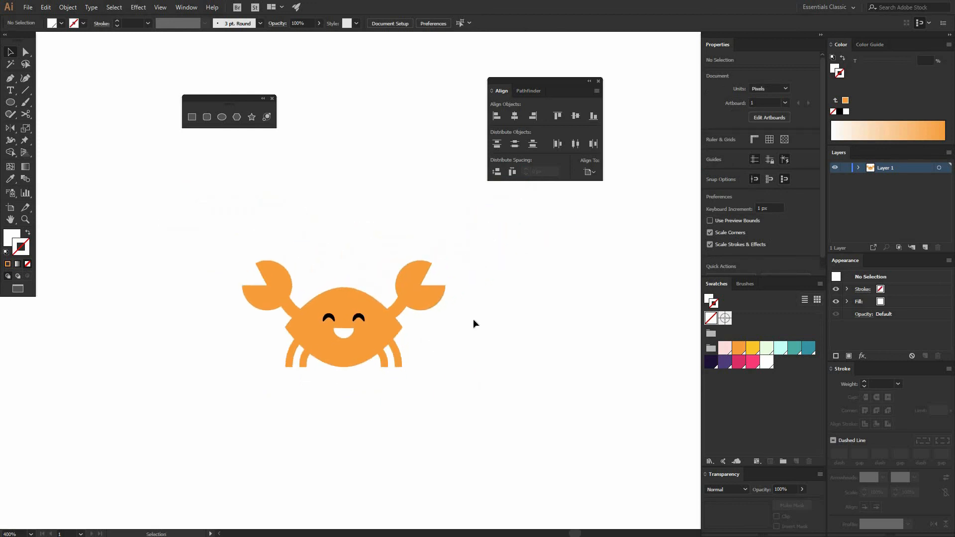